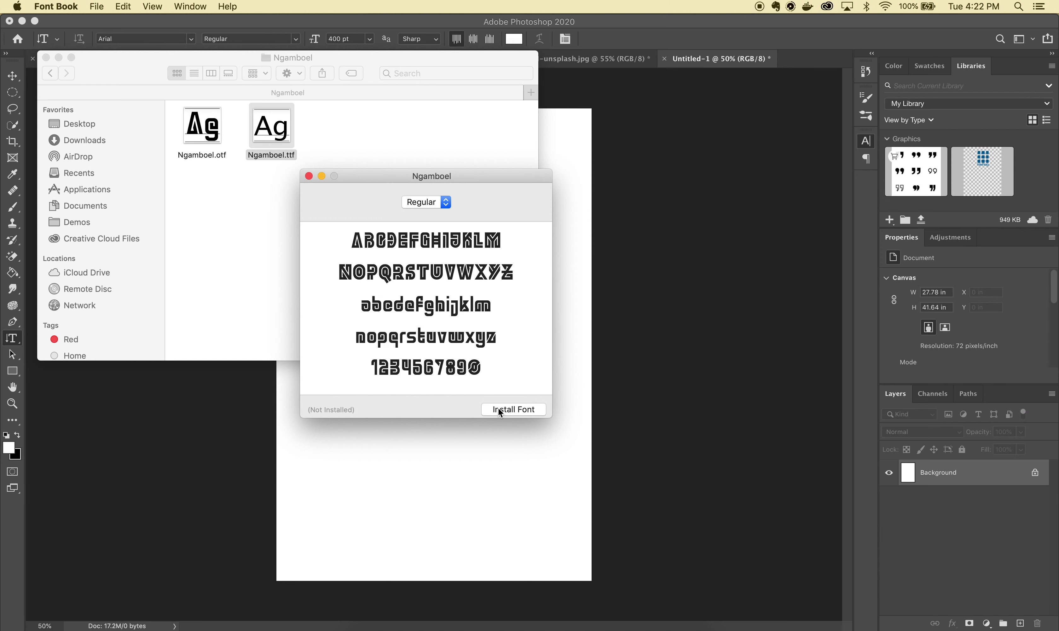
- Install the Ngamboel.ttf font, dismiss the Font Validation and Font Book windows, and minimise the Finder window
click(499, 408)
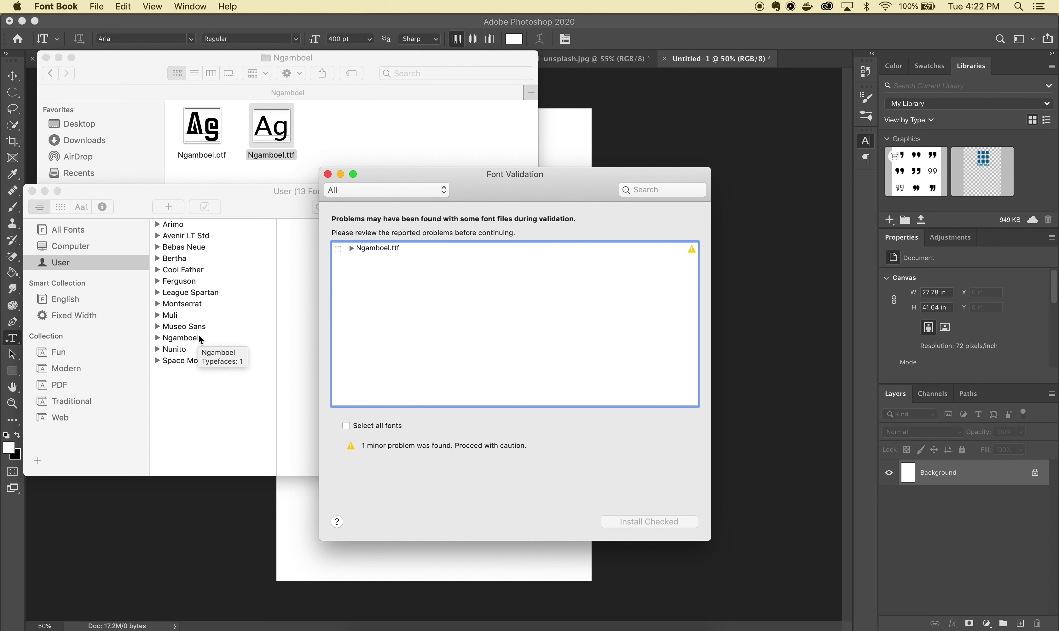
click(329, 175)
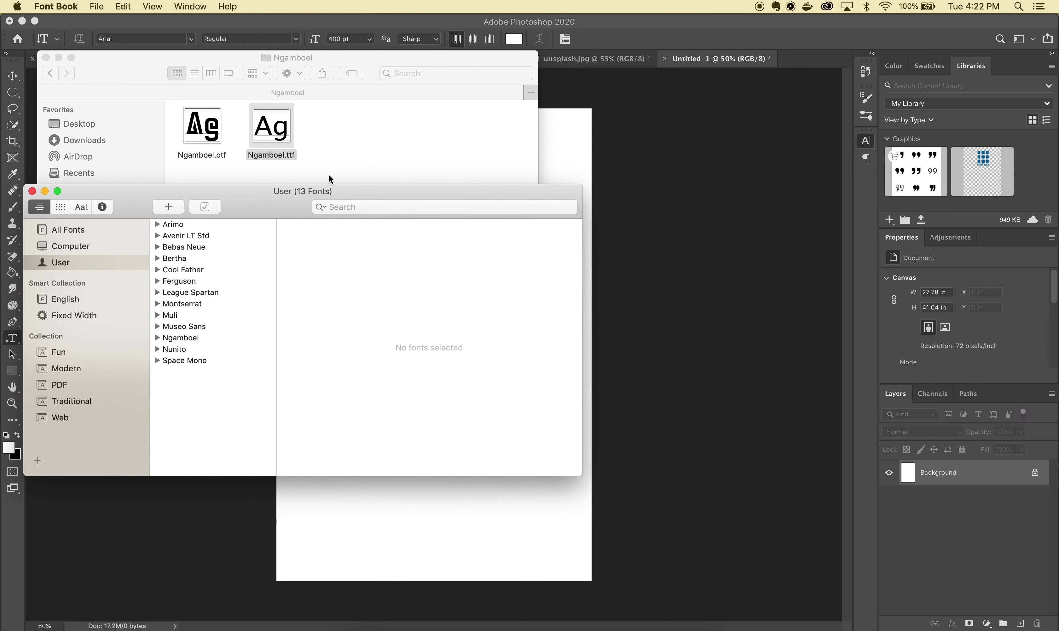
click(32, 192)
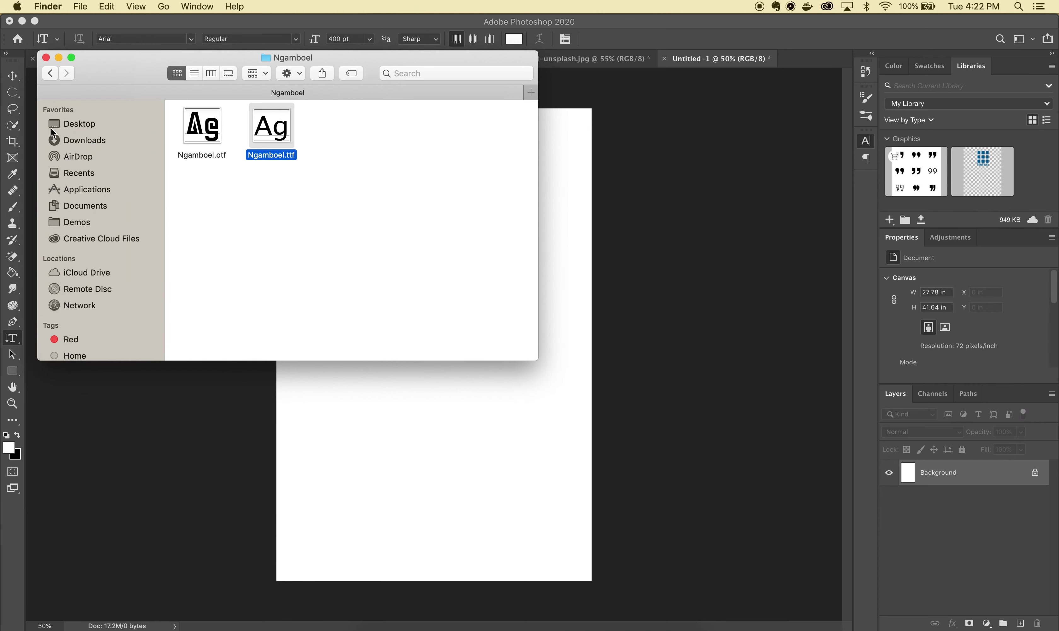
click(58, 58)
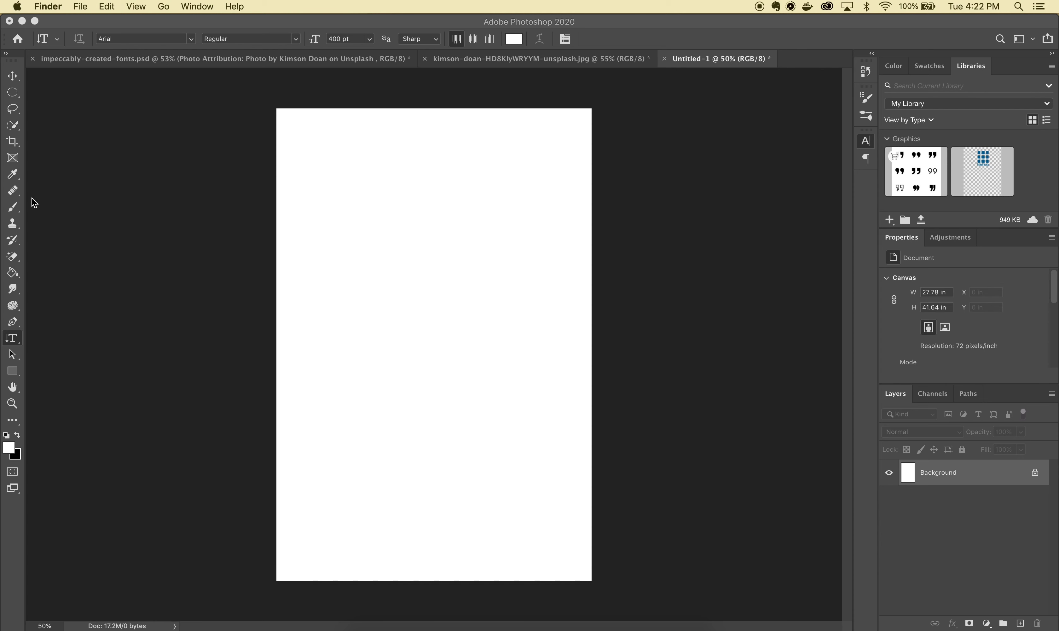
- Add the horizontal text "COLOR" to the blank white canvas with the Horizontal Type tool and select all of it
click(15, 339)
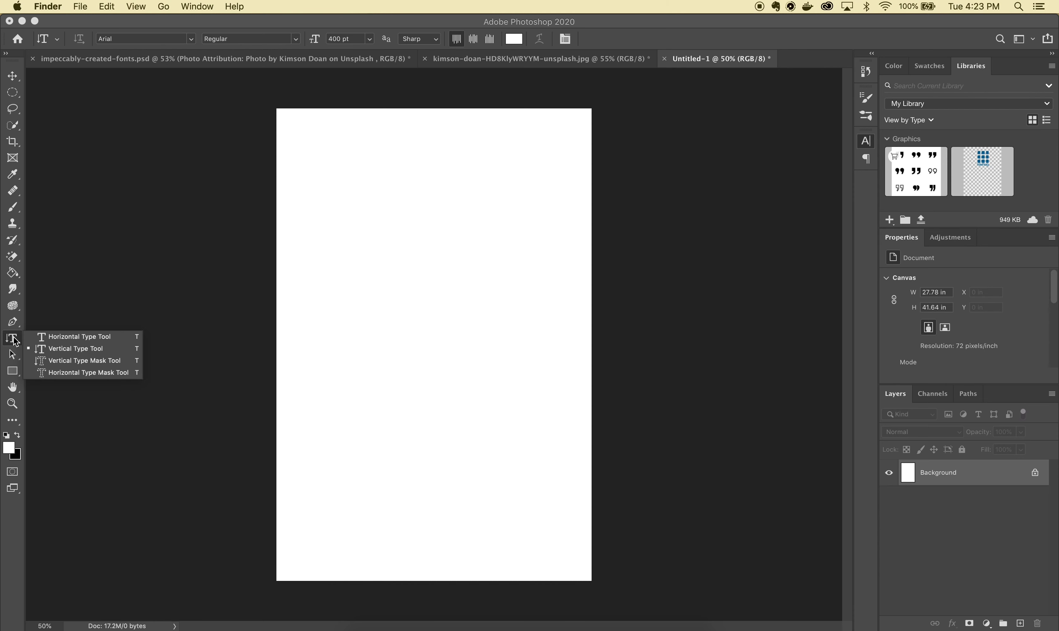
click(45, 335)
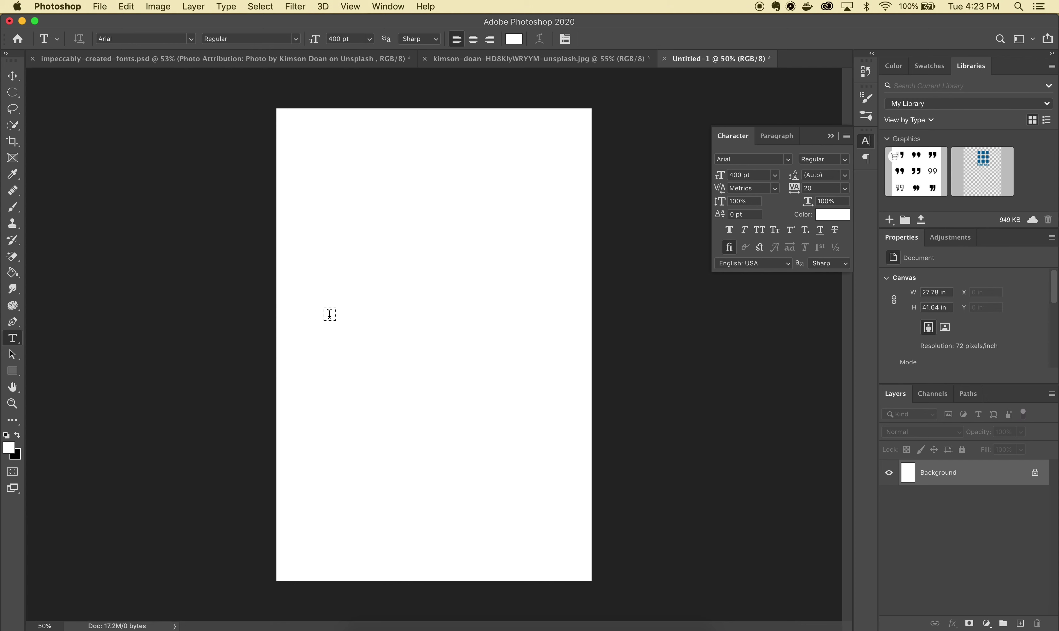
click(330, 314)
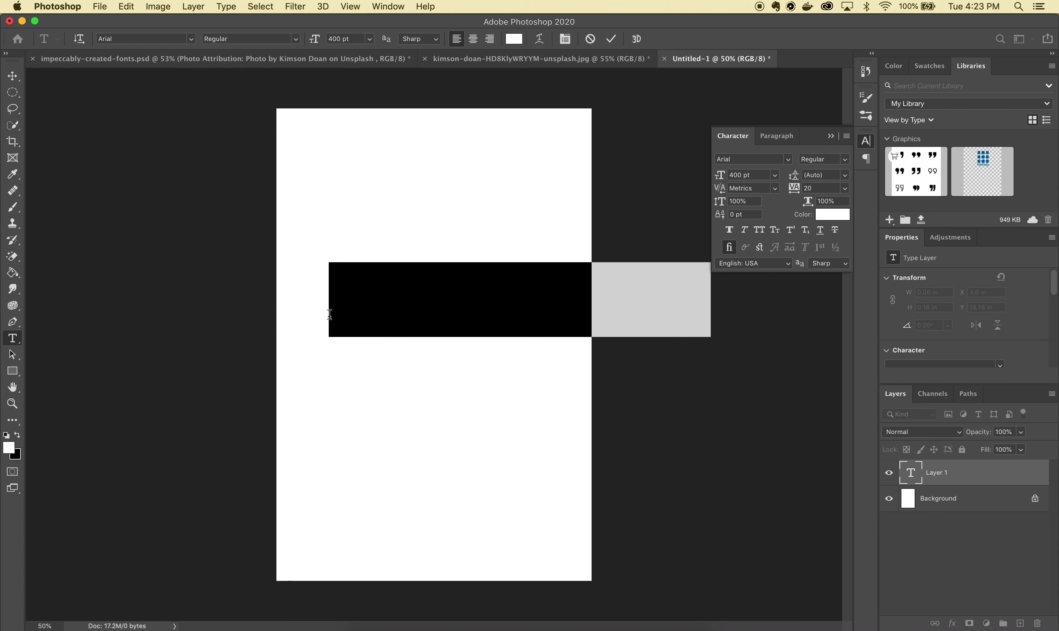
text(FONTS)
key(super+a)
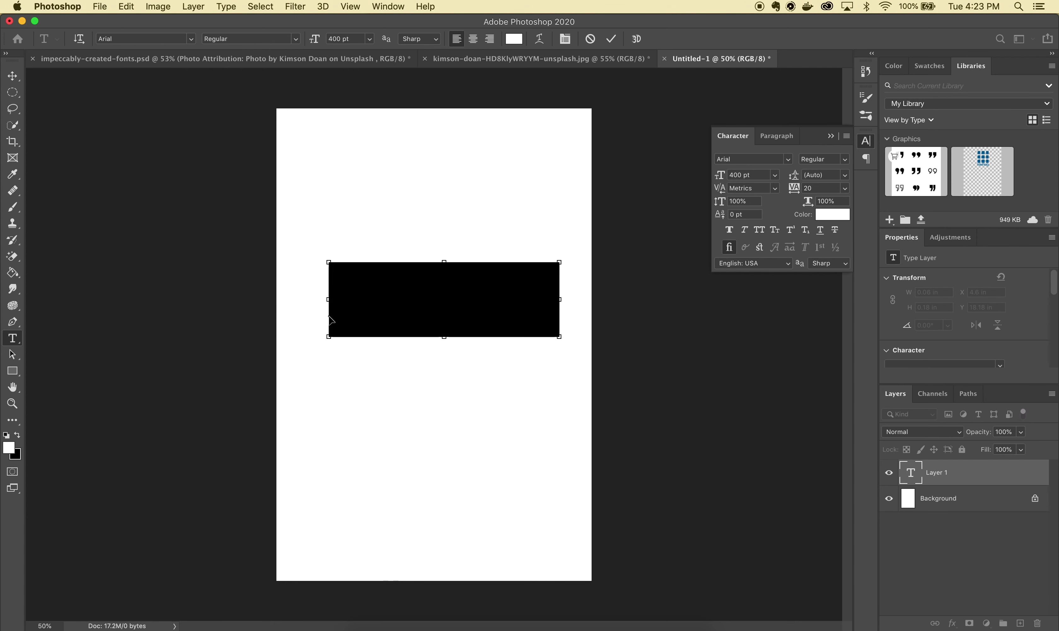
- Set the COLOR text to black in the Ngamboel font and commit the text
click(515, 39)
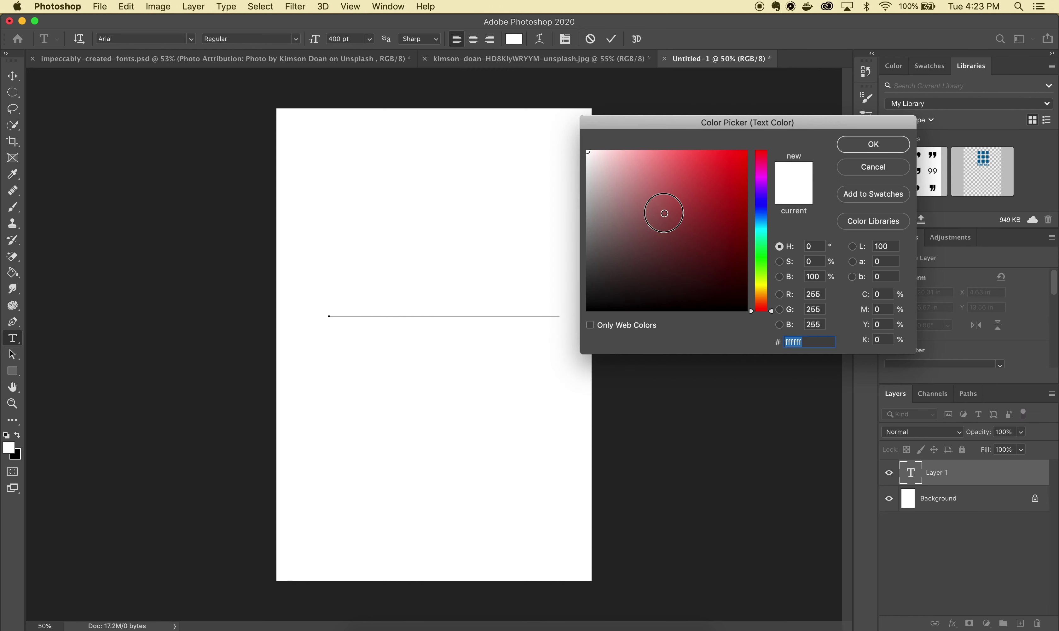
drag(664, 211, 761, 331)
click(865, 148)
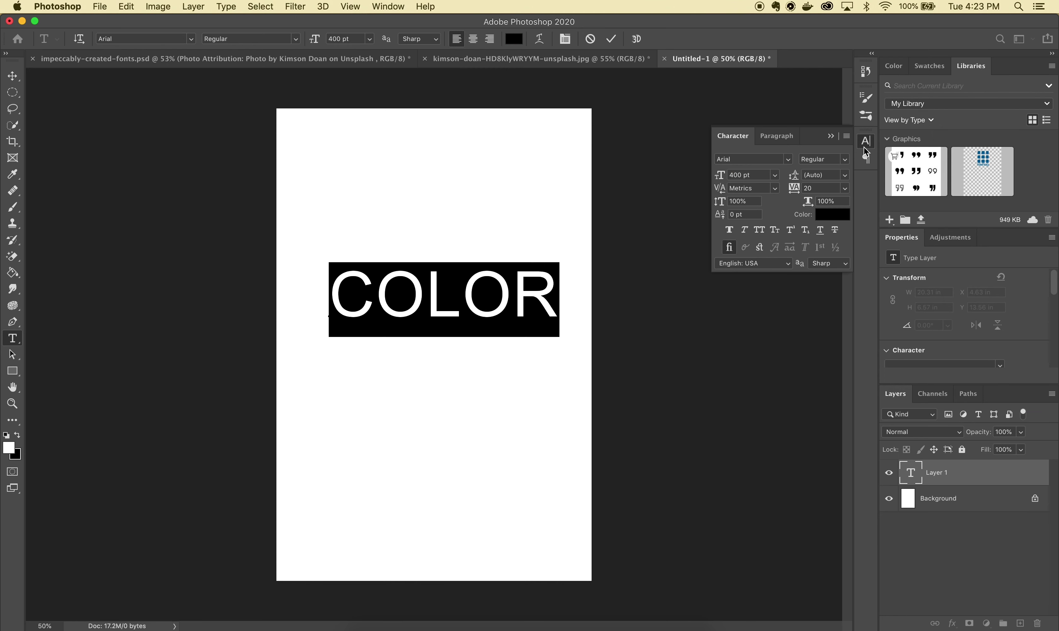
click(192, 39)
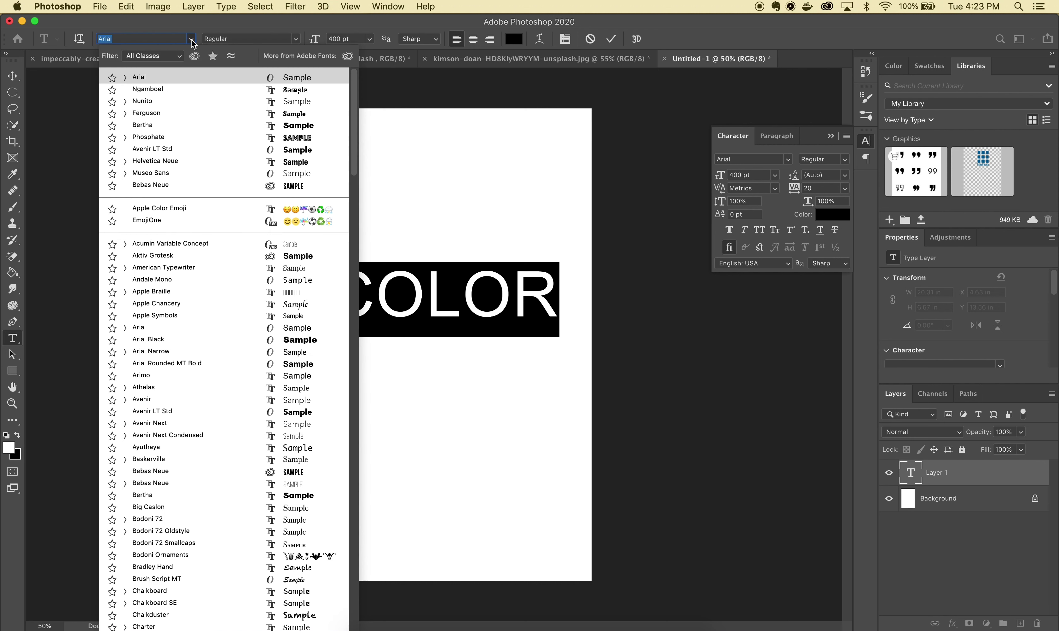
click(166, 92)
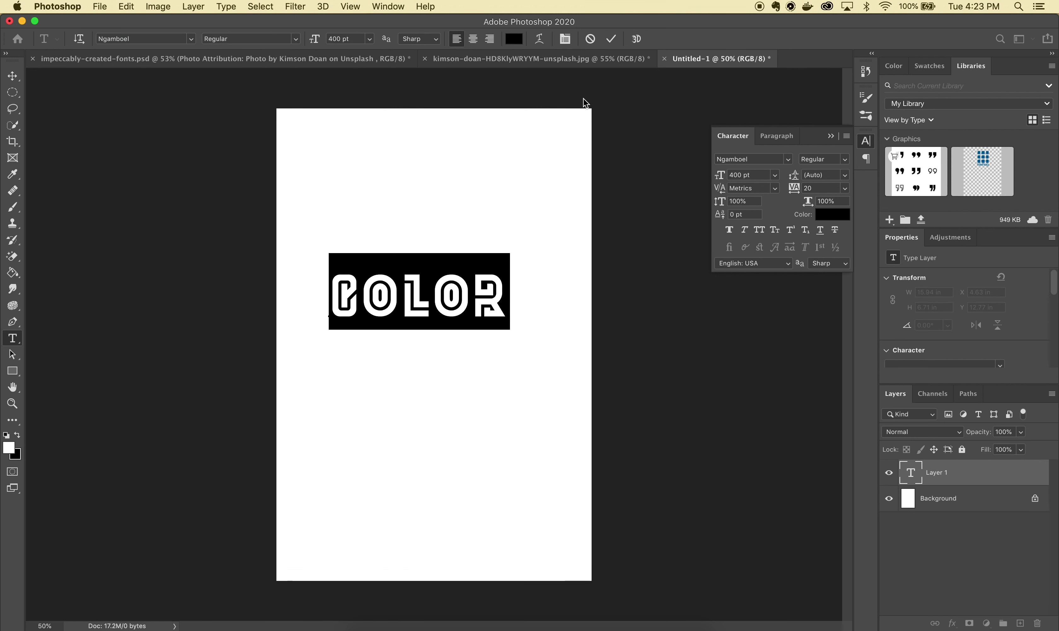
click(611, 39)
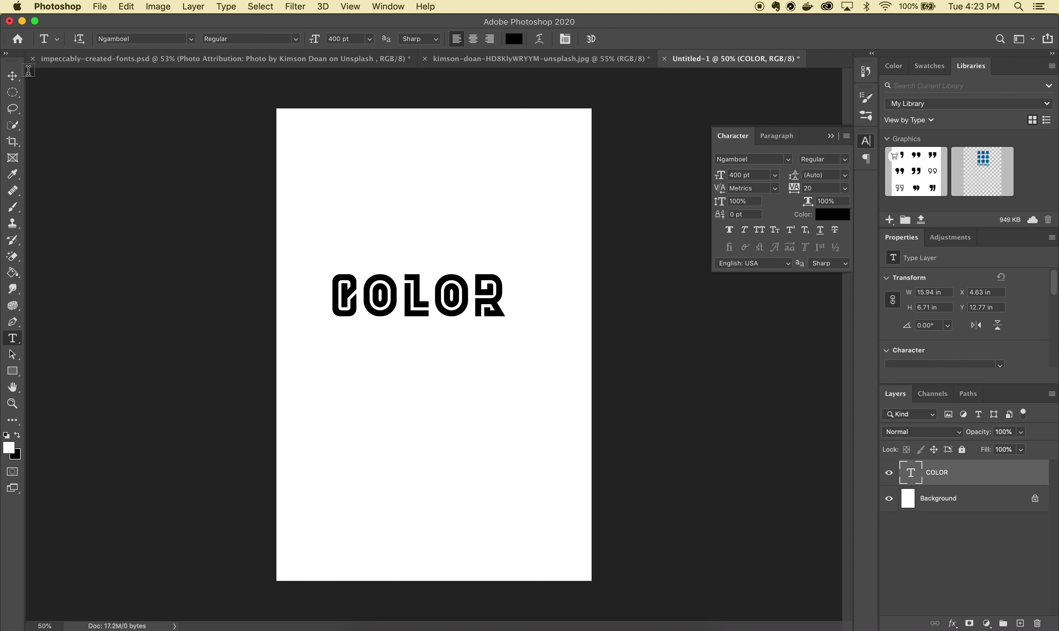
- Move the COLOR text slightly lower on the page and switch to the finished unsplash portrait document
click(12, 76)
drag(419, 305, 436, 341)
click(596, 59)
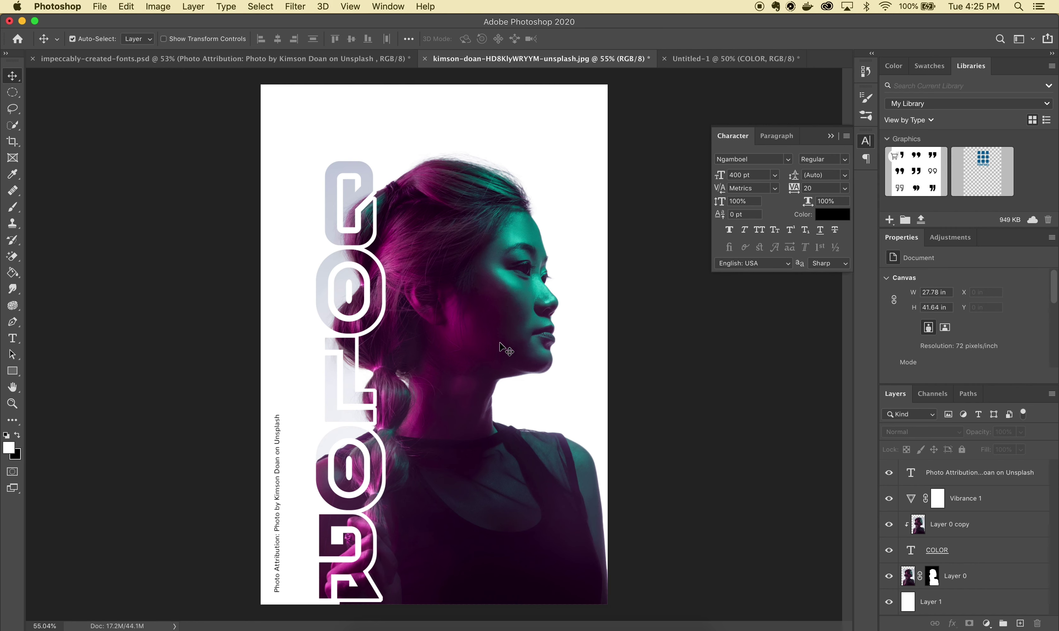
- Open Colorful_Portrait.jpg from the Demos folder in Adobe Photoshop 2020 through Finder
click(367, 628)
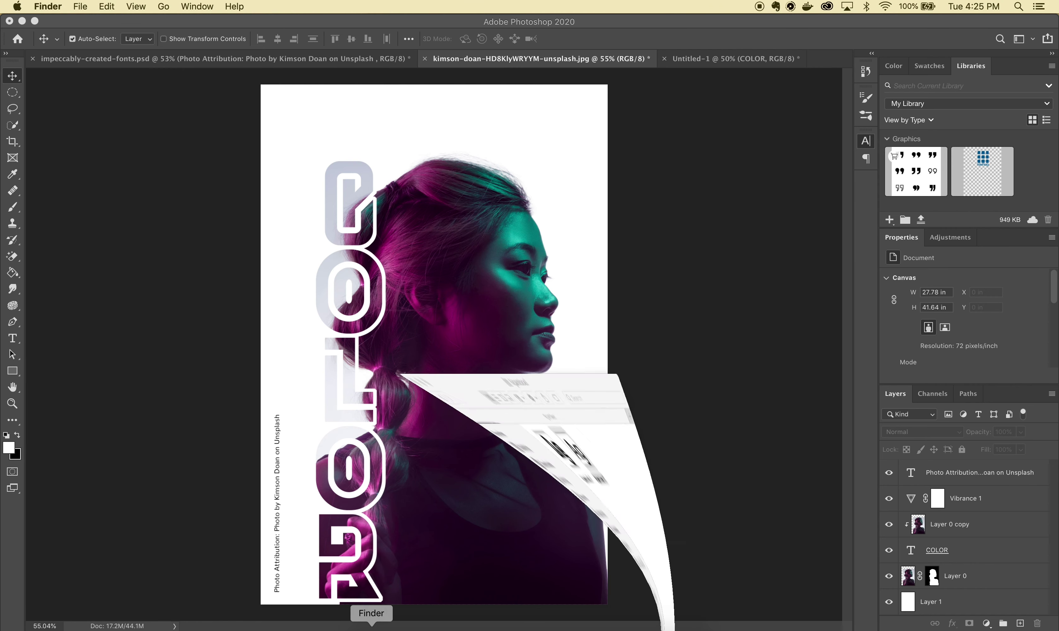
click(51, 73)
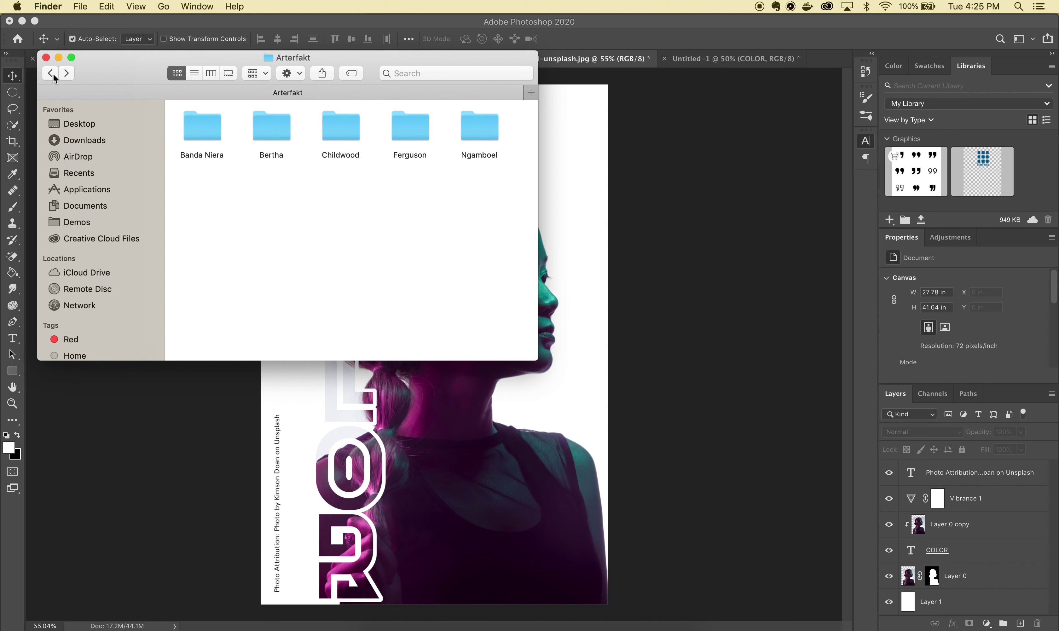
click(51, 73)
click(51, 74)
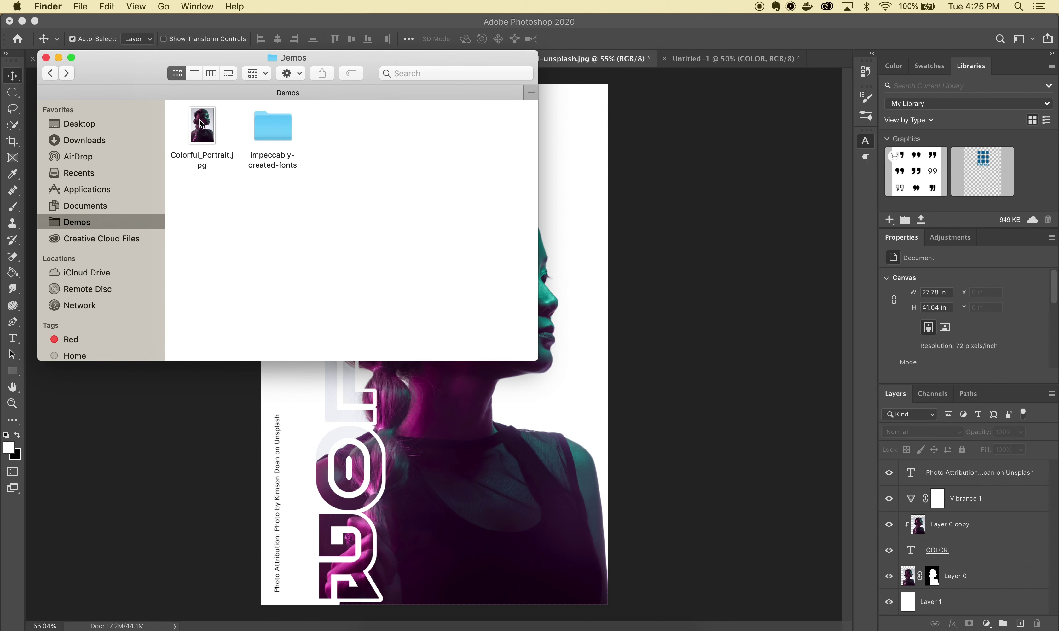
right_click(202, 128)
mouse_move(324, 150)
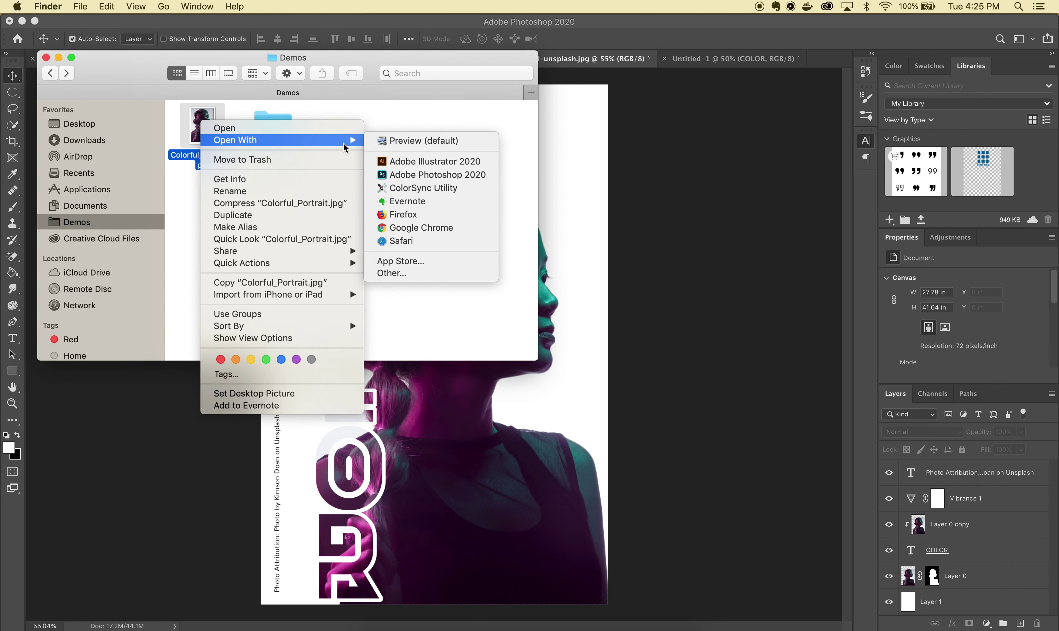
click(471, 175)
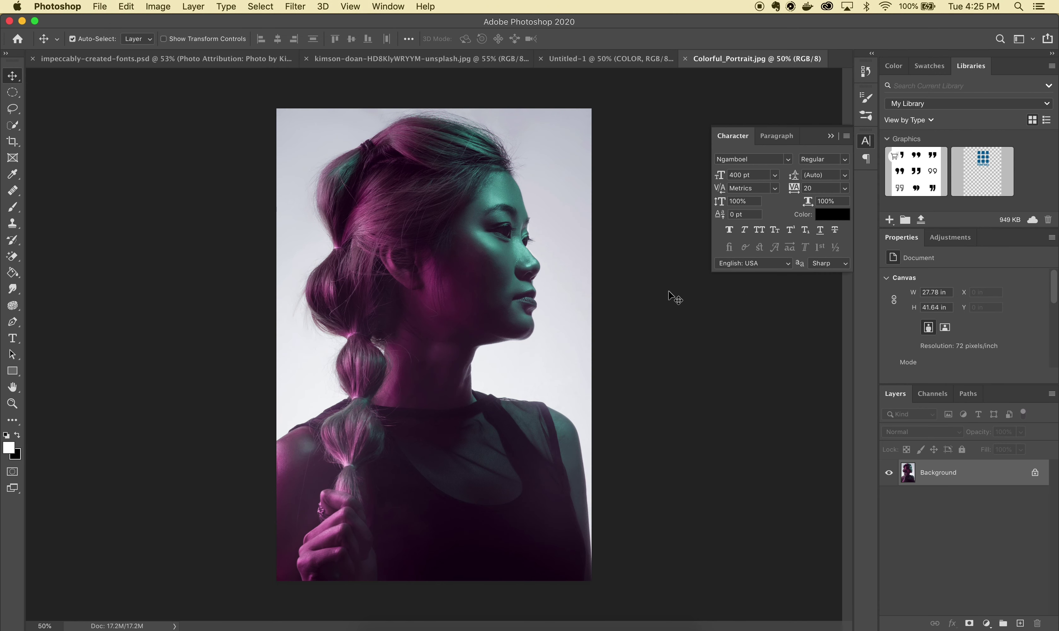
- Unlock the portrait's Background layer and mask out the backdrop using a Quick Selection of the woman
click(1036, 472)
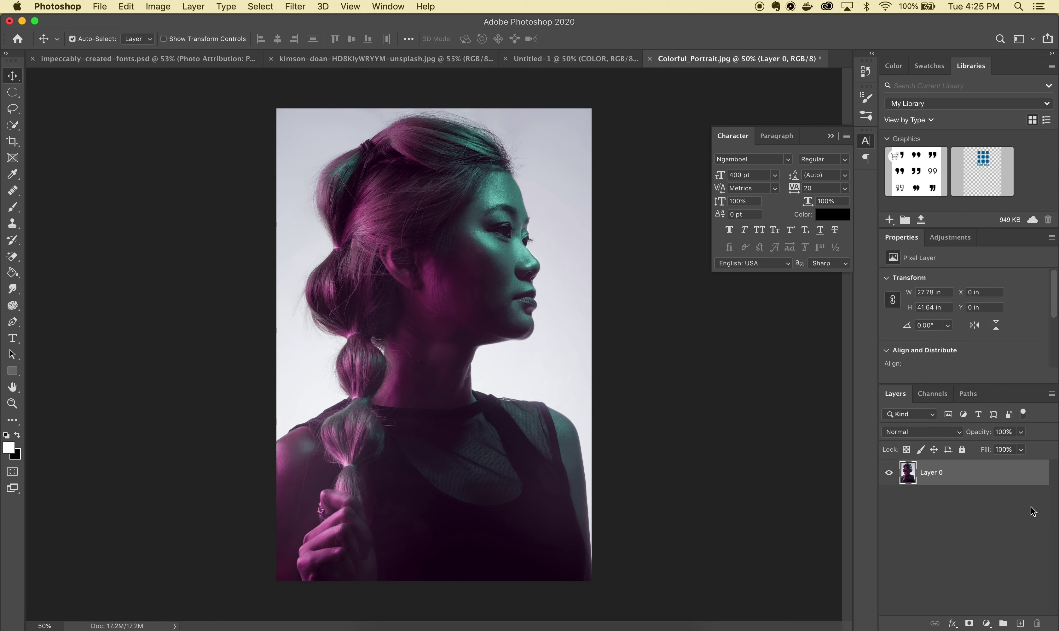
click(831, 137)
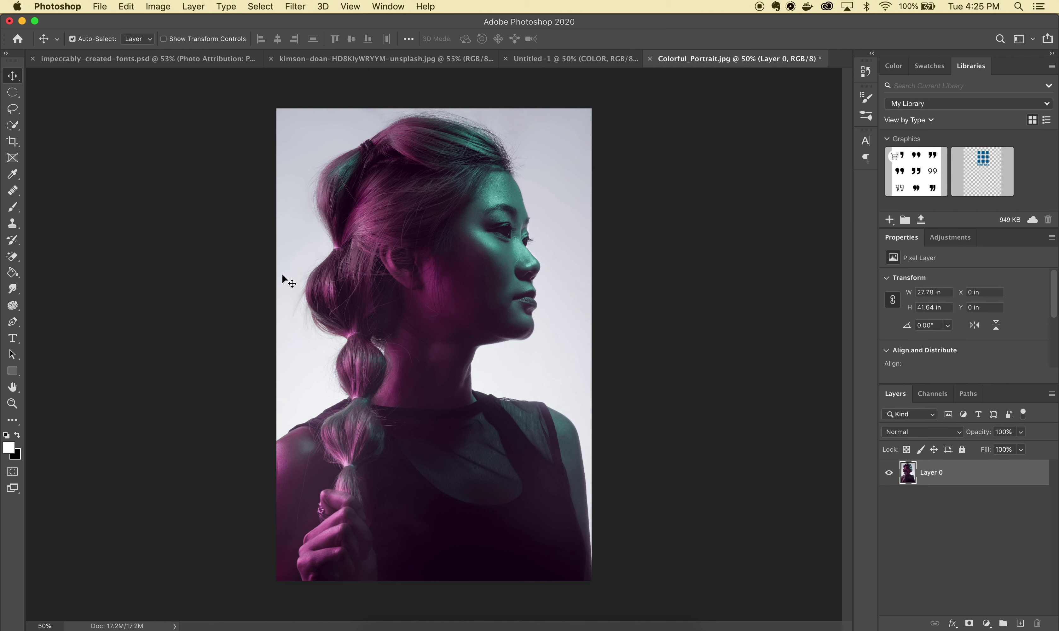
click(13, 128)
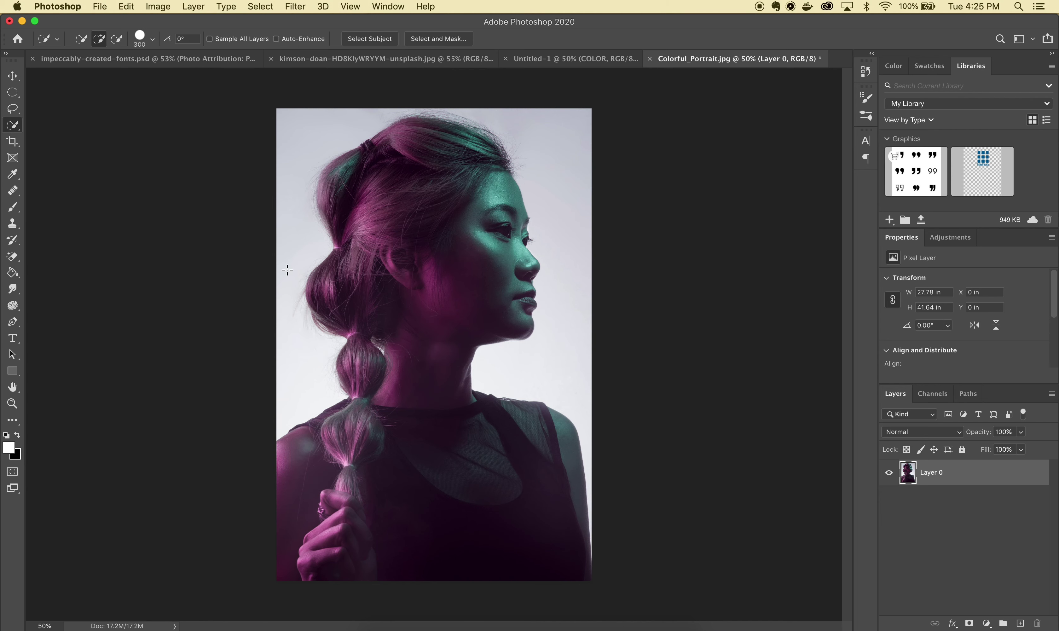
mouse_move(480, 279)
mouse_down()
mouse_move(481, 194)
mouse_move(448, 162)
mouse_move(417, 157)
mouse_move(366, 187)
mouse_move(370, 253)
mouse_move(354, 294)
mouse_move(375, 405)
mouse_move(297, 514)
mouse_move(444, 483)
mouse_up()
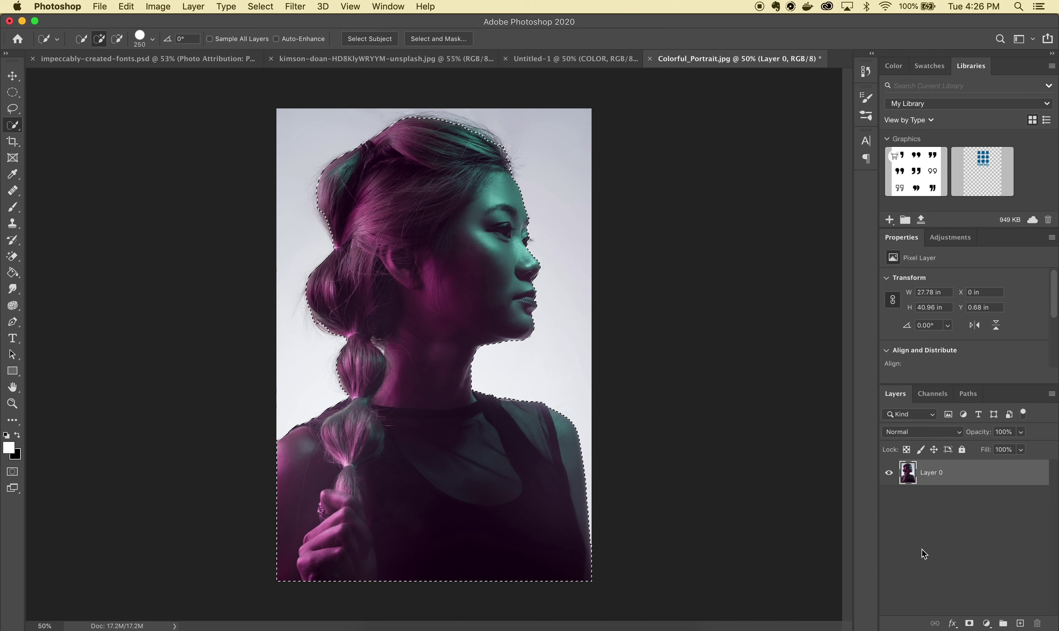
click(970, 624)
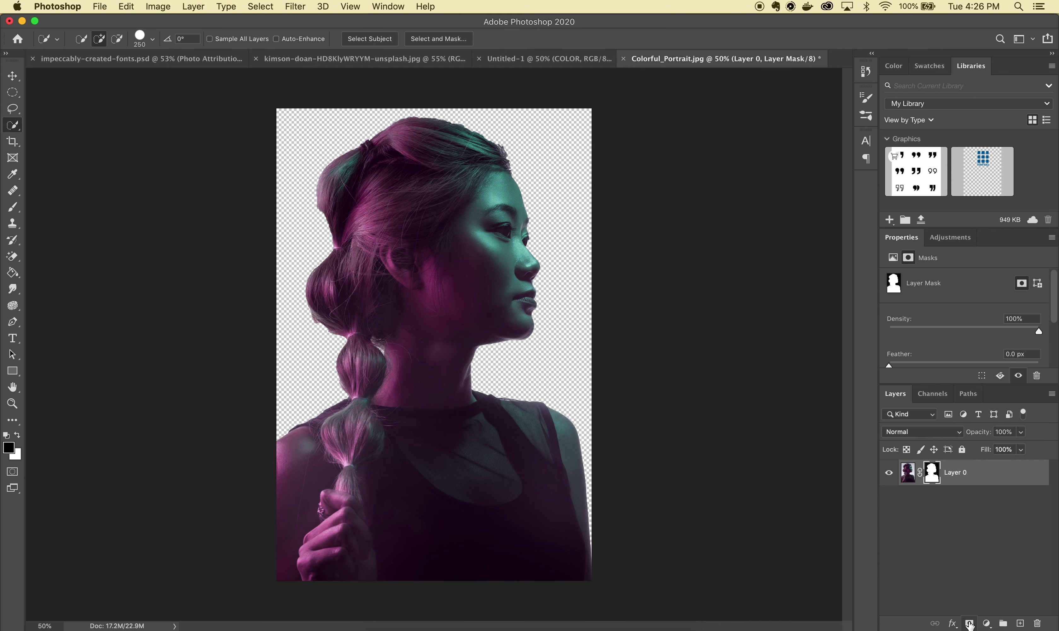
- Open Select and Mask for the Layer 0 mask and set the preview transparency to 49%
right_click(934, 477)
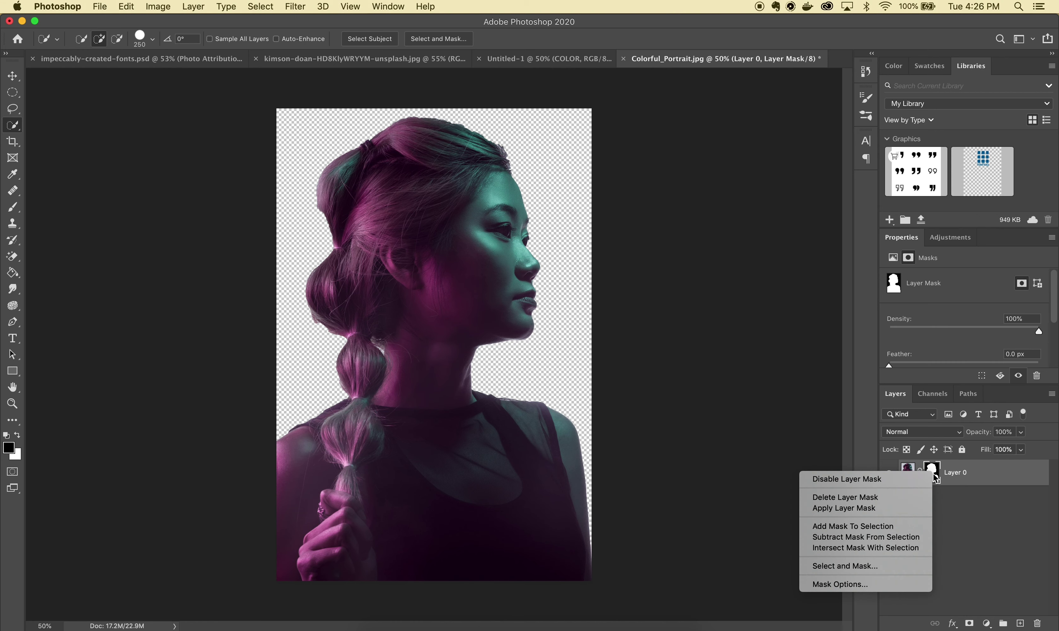
click(858, 567)
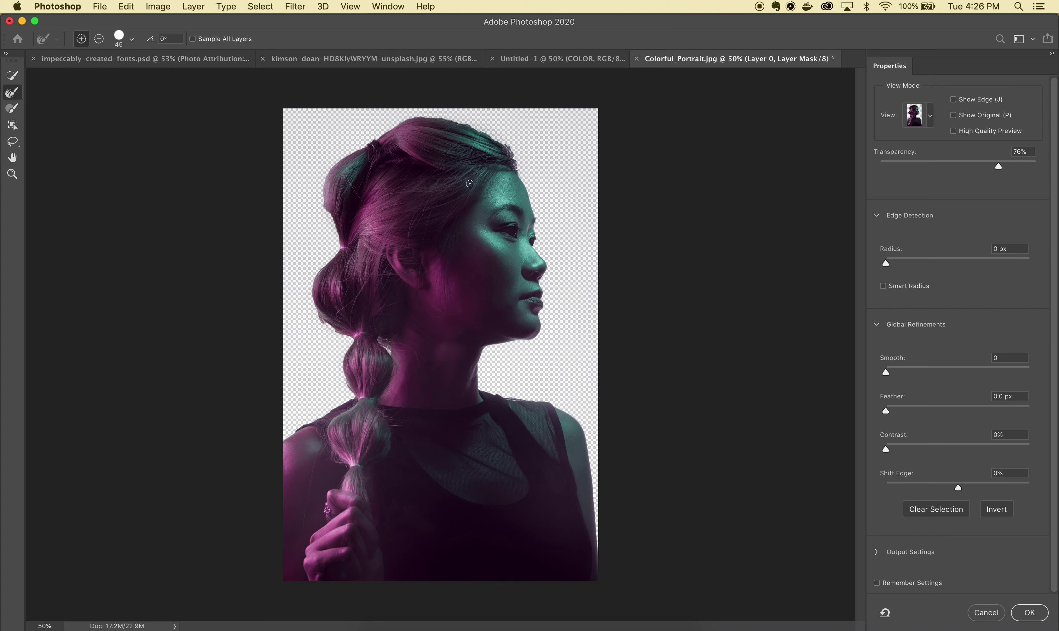
key(4)
key(9)
- Brush over the far eye's lashes with the Refine Edge Brush to bring the fine lashes into the mask
scroll(542, 250, up, 6)
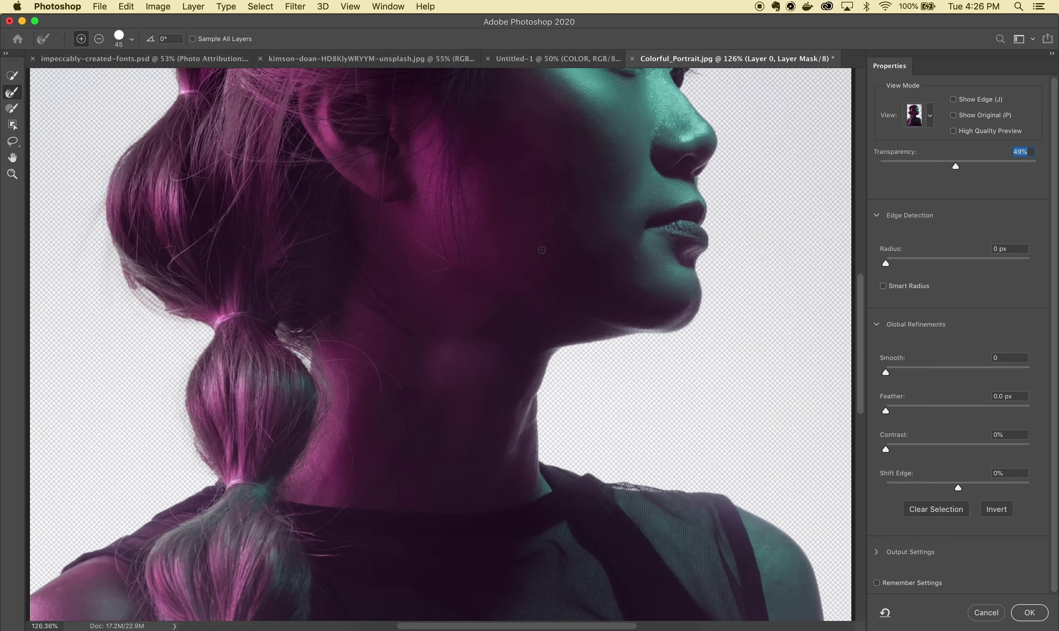
scroll(541, 250, up, 5)
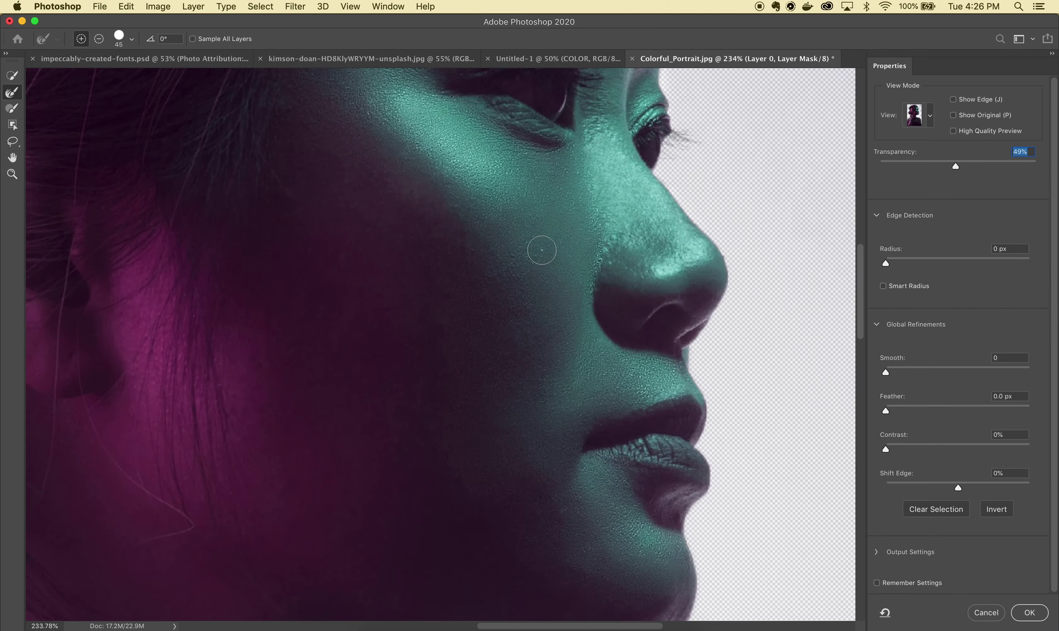
scroll(542, 249, right, 5)
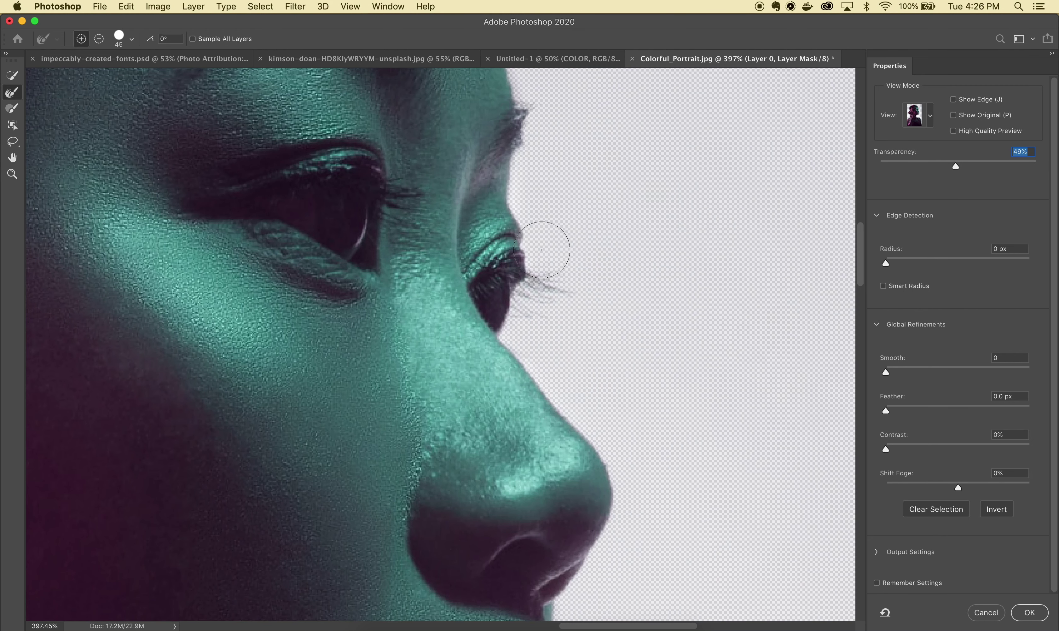
mouse_move(526, 276)
mouse_down()
mouse_move(519, 307)
mouse_move(546, 290)
mouse_move(533, 298)
mouse_move(532, 285)
mouse_move(541, 300)
mouse_move(521, 313)
mouse_move(529, 303)
mouse_move(519, 228)
mouse_move(529, 265)
mouse_move(570, 266)
mouse_up()
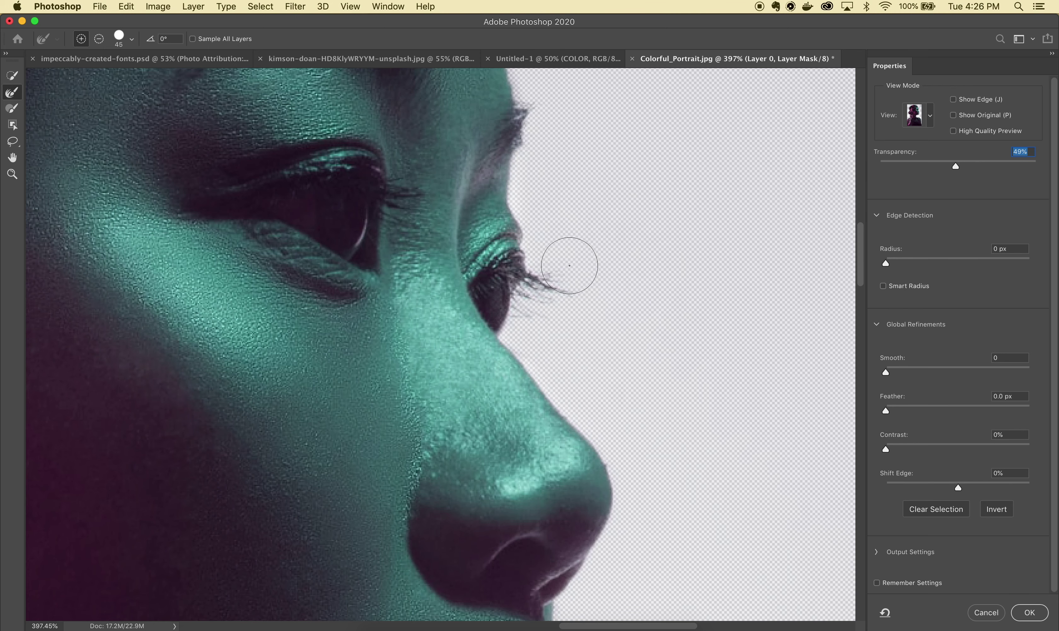
- Set the preview transparency to 53% and refine the hair edge from the hairline over the top of the head
scroll(570, 266, down, 3)
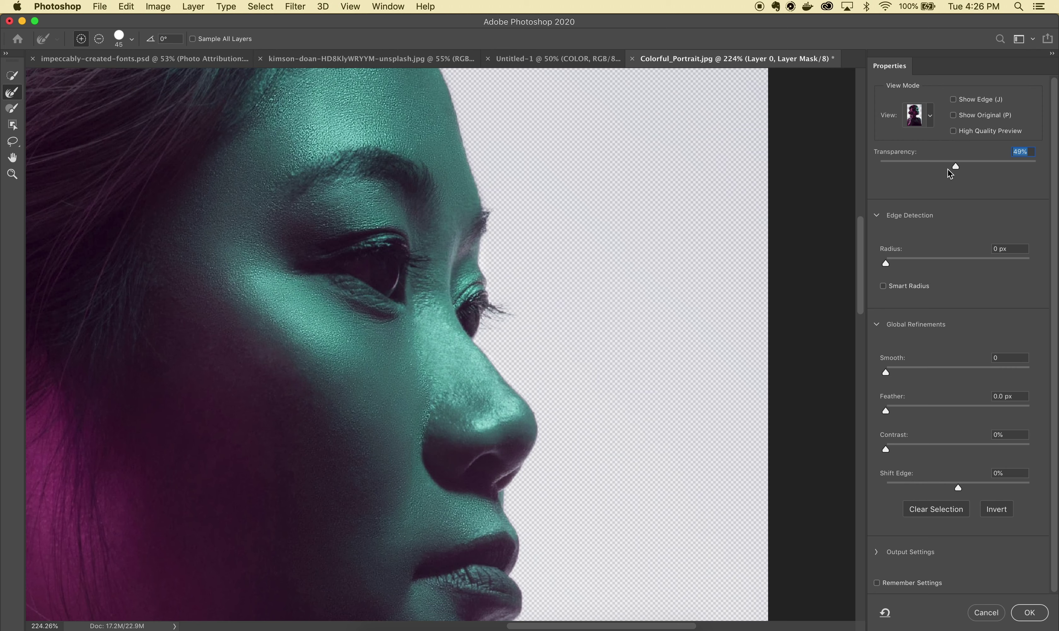
mouse_move(959, 166)
mouse_down()
mouse_move(877, 167)
mouse_move(1014, 172)
mouse_move(921, 174)
mouse_move(963, 172)
mouse_up()
scroll(494, 215, up, 10)
scroll(494, 215, left, 5)
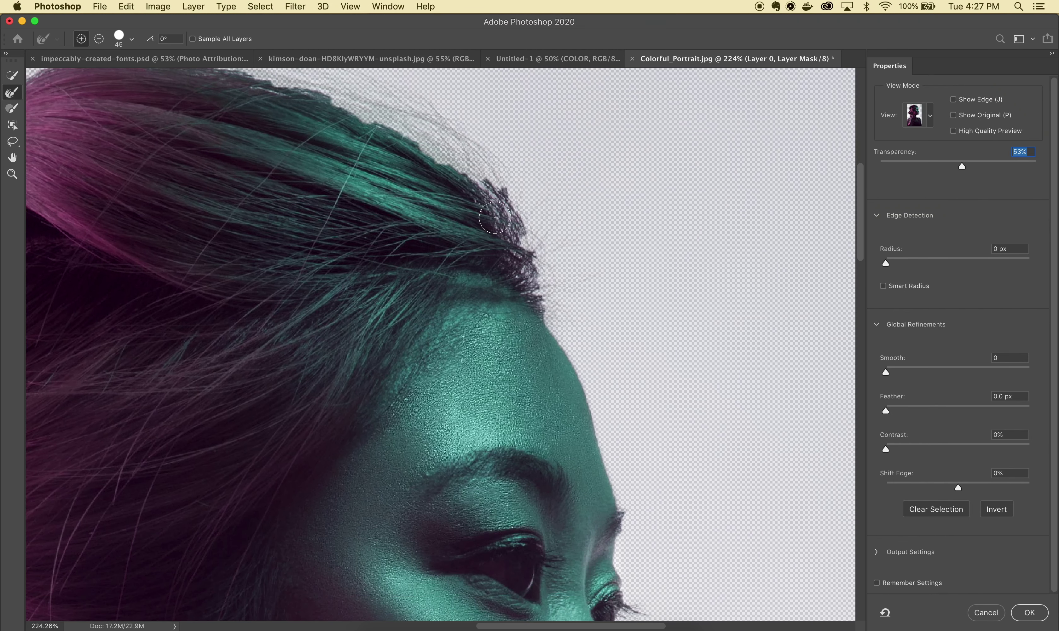
scroll(494, 217, up, 2)
scroll(495, 218, left, 2)
scroll(494, 218, down, 5)
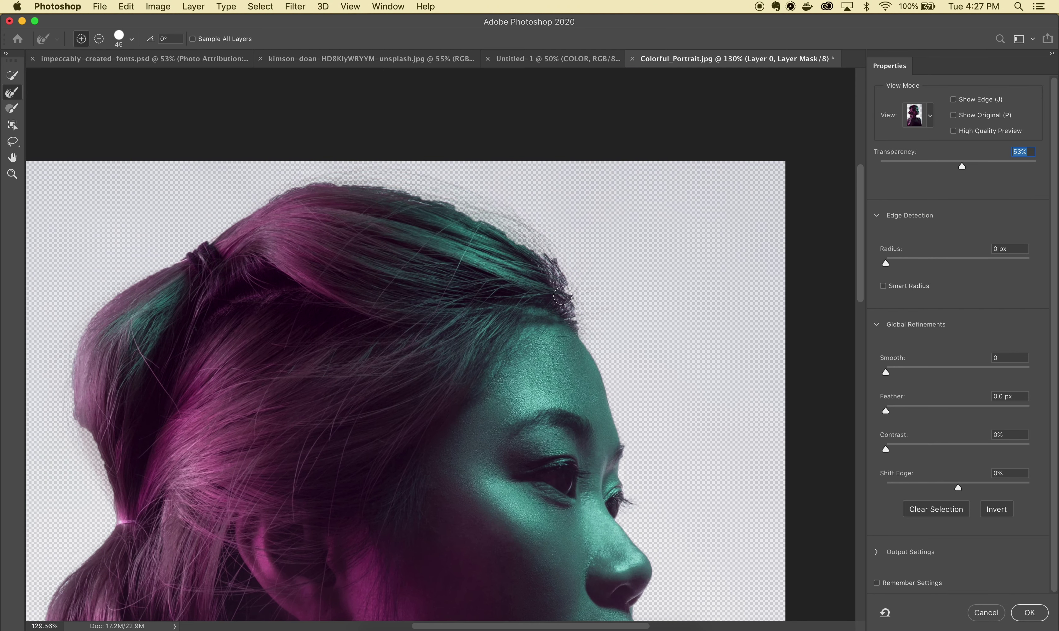
mouse_move(563, 296)
mouse_down()
mouse_move(525, 227)
mouse_move(409, 185)
mouse_move(334, 177)
mouse_move(260, 196)
mouse_move(210, 228)
mouse_move(298, 195)
mouse_up()
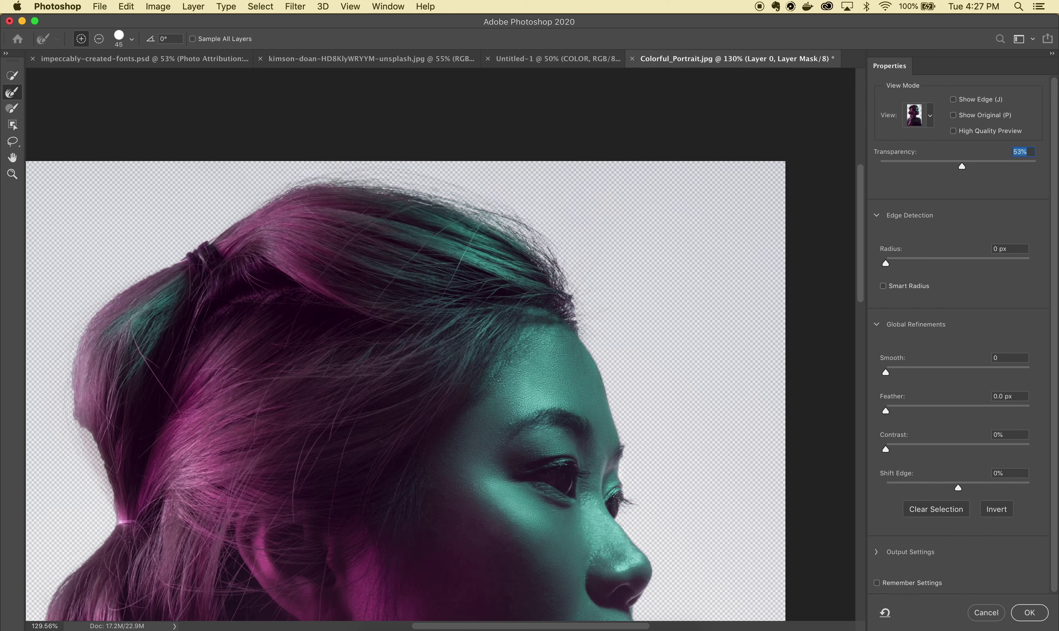
- Set the preview transparency to 57% and, with a size 80 brush, refine the hair edge from the forehead to the lower hair tie
mouse_move(962, 167)
mouse_down()
mouse_move(921, 168)
mouse_move(969, 167)
mouse_up()
key(bracketright)
key(bracketright)
key(bracketright)
key(bracketright)
mouse_move(579, 314)
mouse_down()
mouse_move(588, 303)
mouse_move(549, 239)
mouse_move(491, 204)
mouse_move(308, 173)
mouse_move(220, 208)
mouse_move(113, 277)
mouse_move(66, 342)
mouse_move(66, 421)
mouse_move(102, 519)
mouse_up()
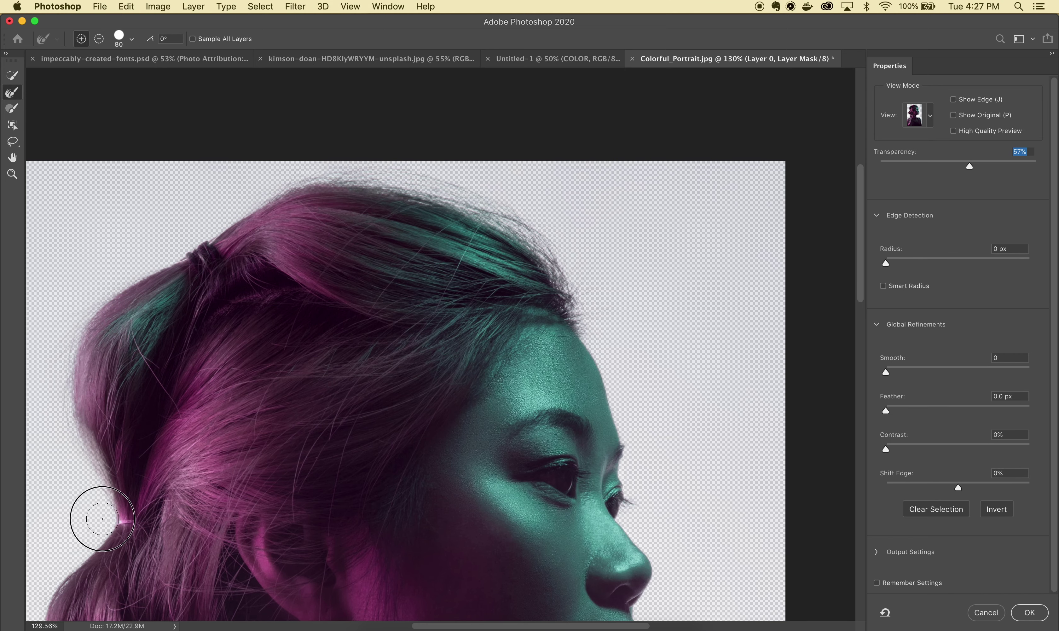
- Refine the hair edge along the bubble ponytail from the middle hair tie down to the shoulder with the Refine Edge Brush
scroll(103, 519, down, 5)
scroll(102, 519, left, 3)
key(z)
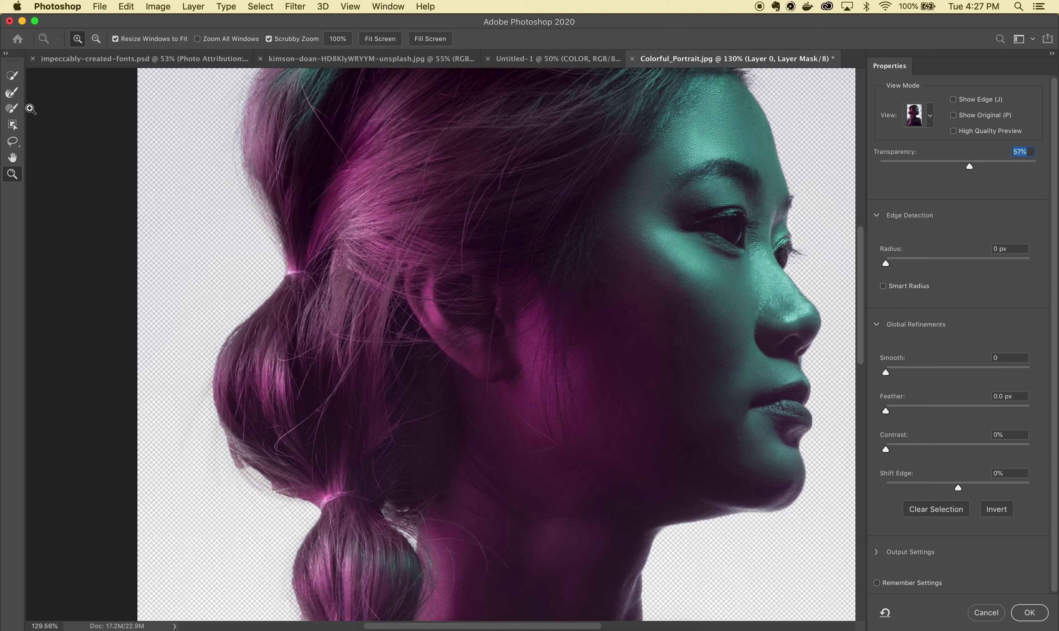
key(r)
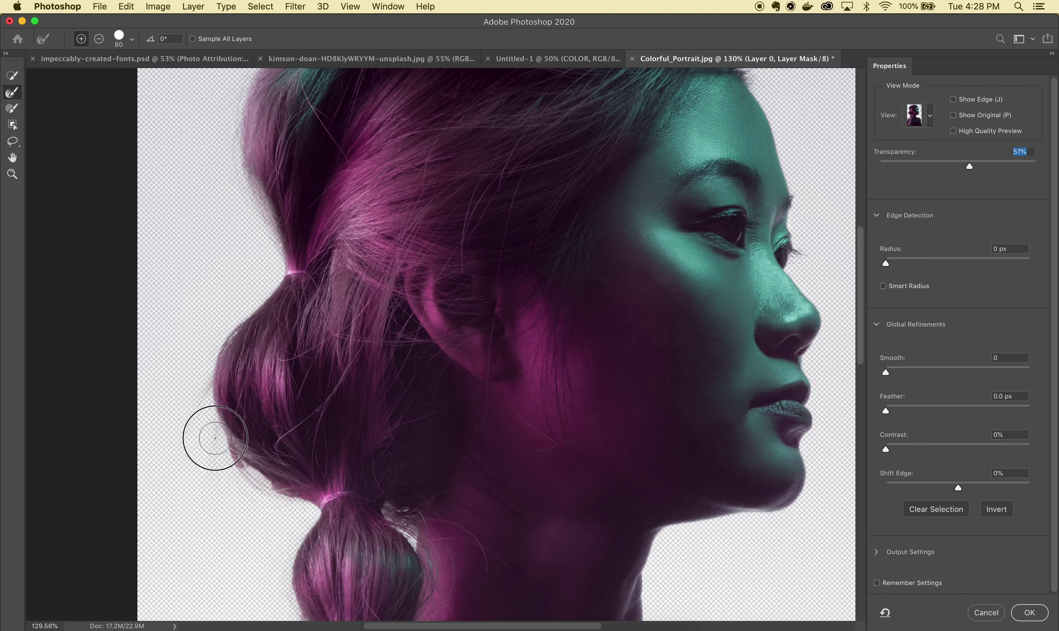
scroll(296, 513, down, 5)
scroll(295, 513, right, 1)
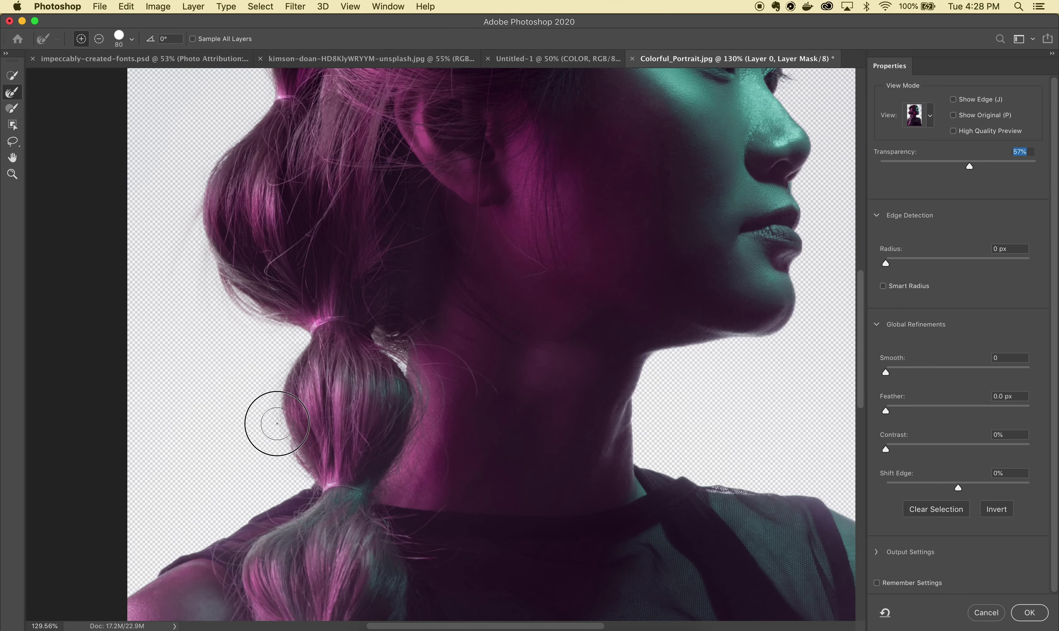
- Check the whole portrait and apply the Select and Mask refinements to the Layer 0 mask
key(z)
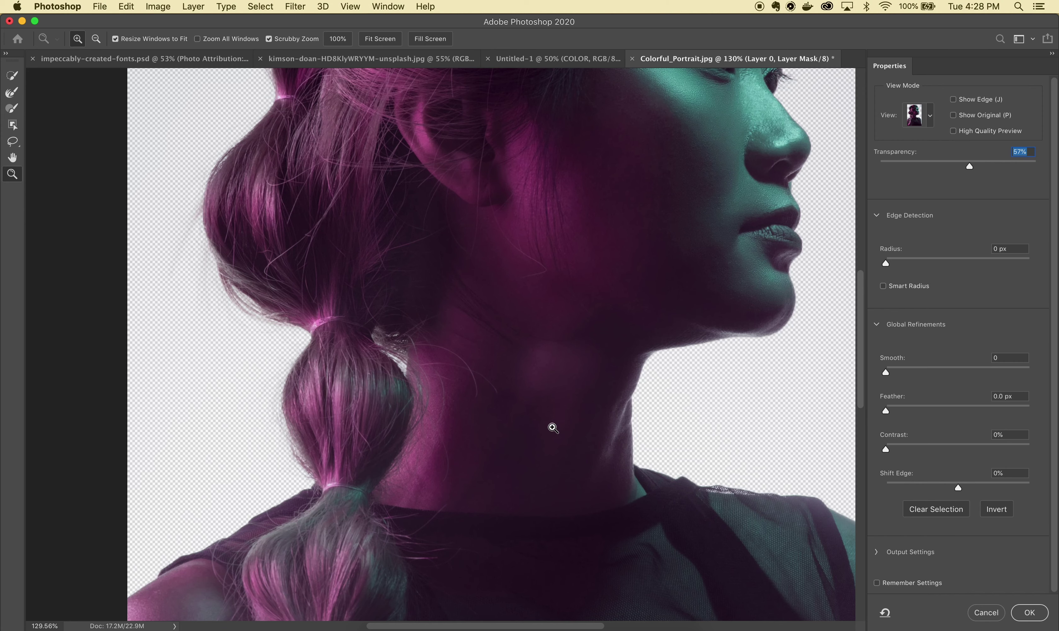
alt+click(752, 369)
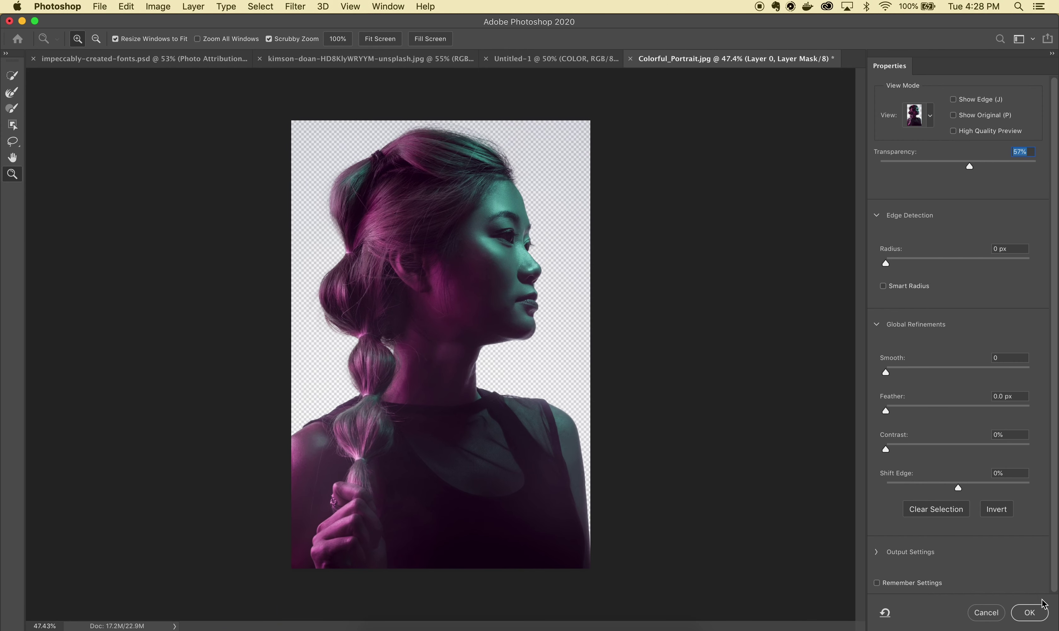
click(1030, 612)
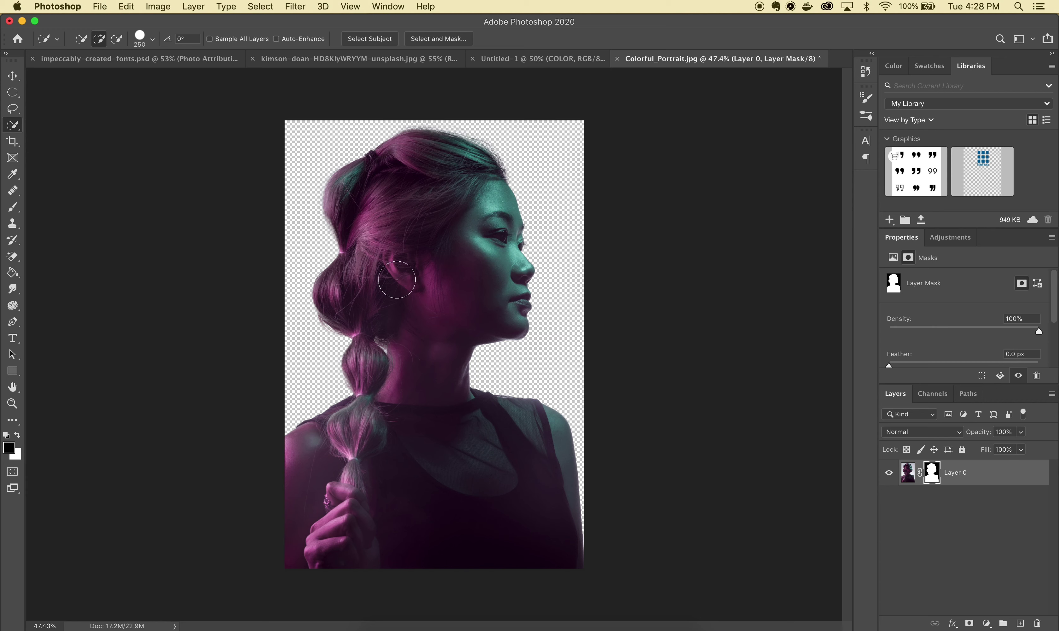
- Scale the masked portrait proportionally to about 86.5%, keeping its lower-right corner fixed to the canvas corner
click(13, 77)
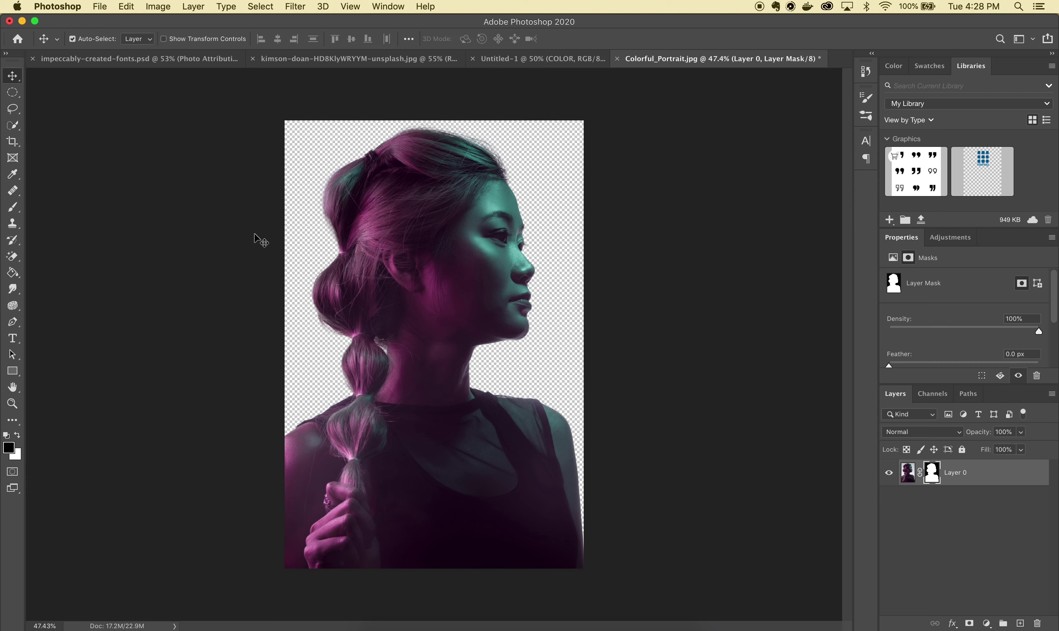
key(super+t)
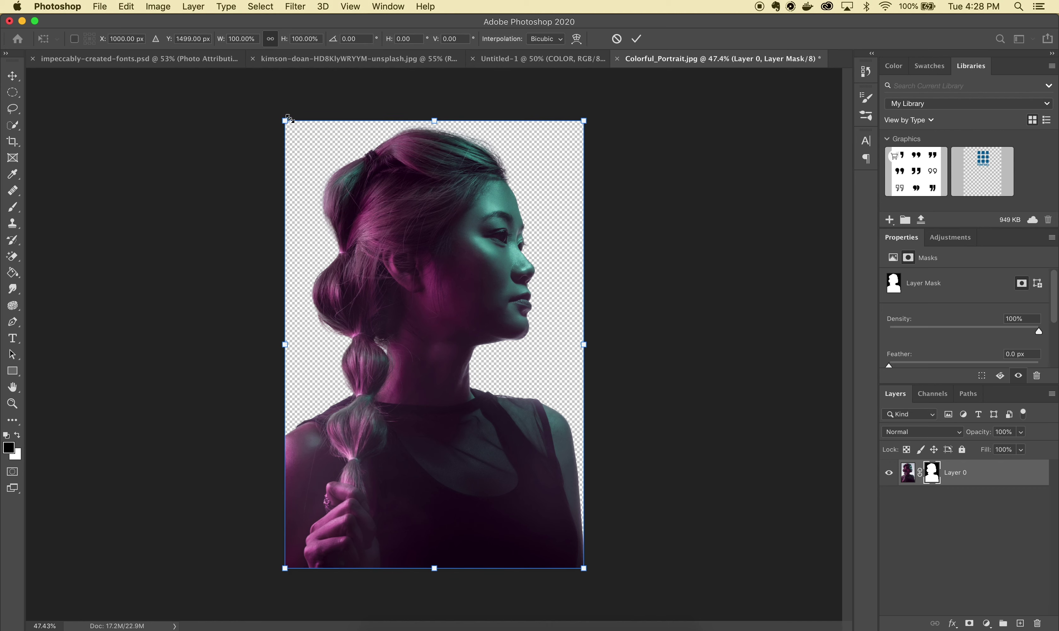
drag(287, 120, 362, 160)
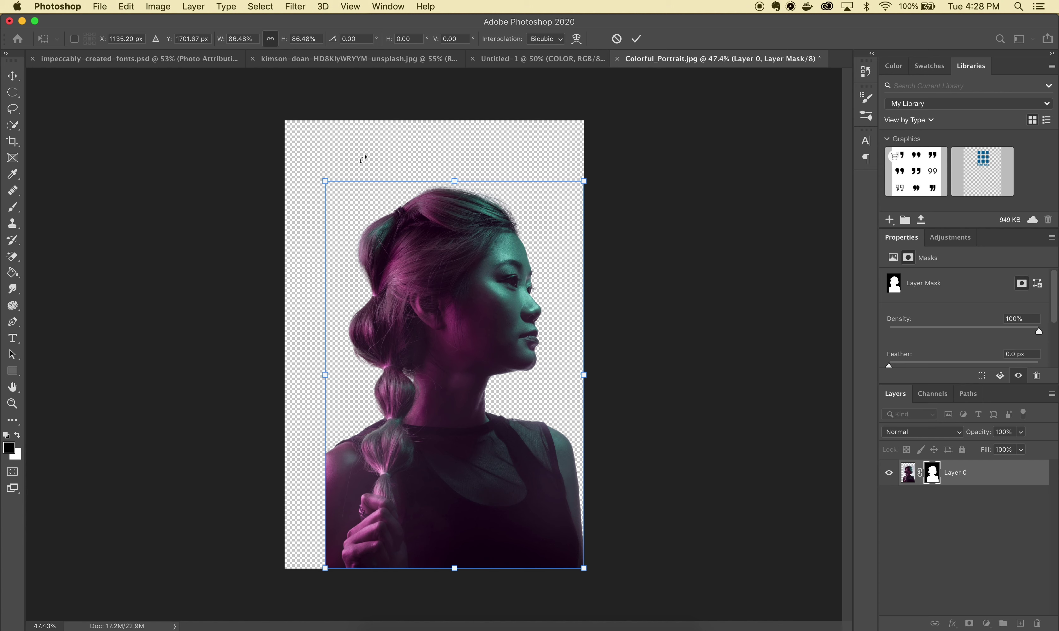
click(637, 39)
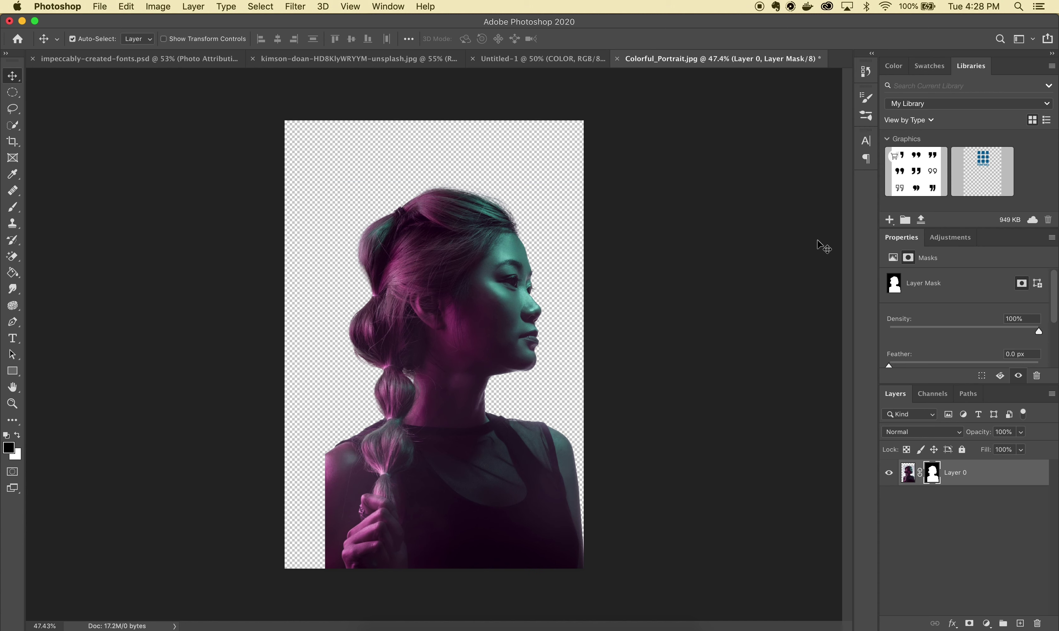
- Add a new layer beneath Layer 0 and fill it with white using the Paint Bucket tool
click(1022, 622)
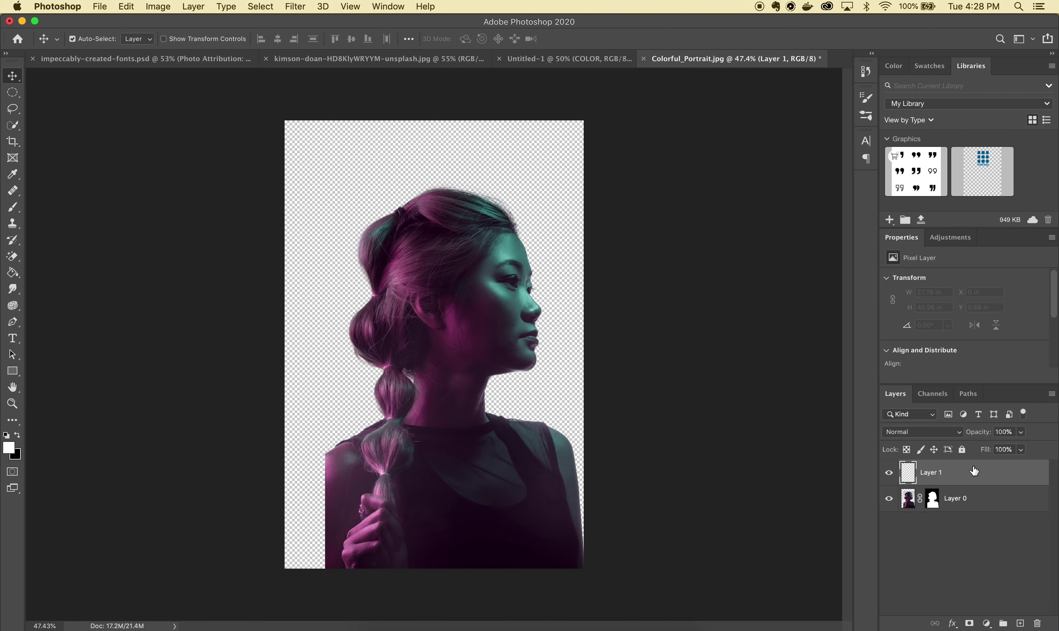
click(974, 471)
drag(974, 471, 976, 511)
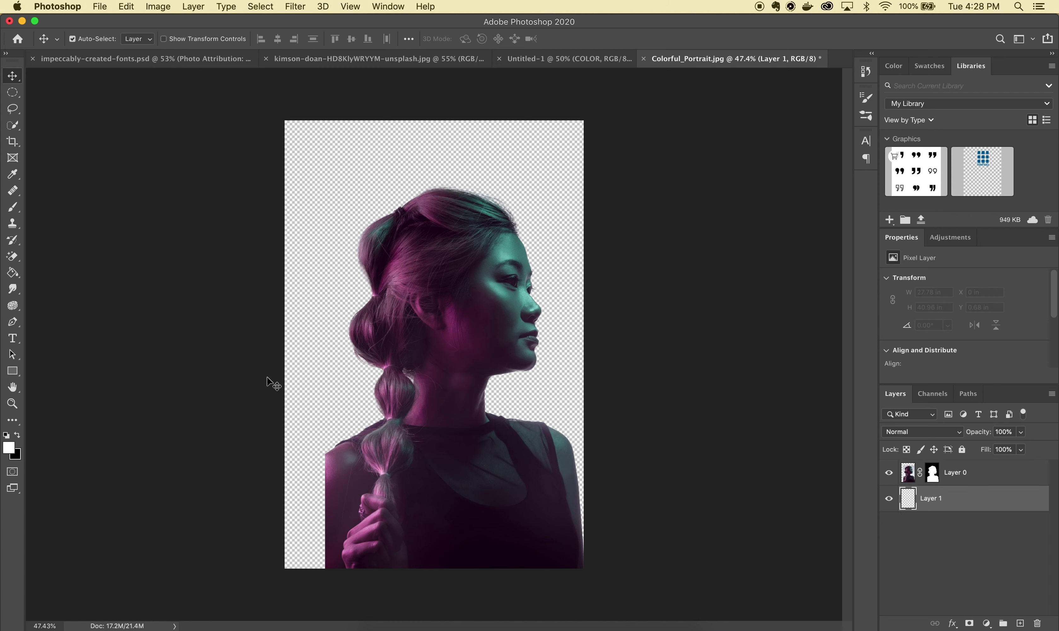
click(12, 272)
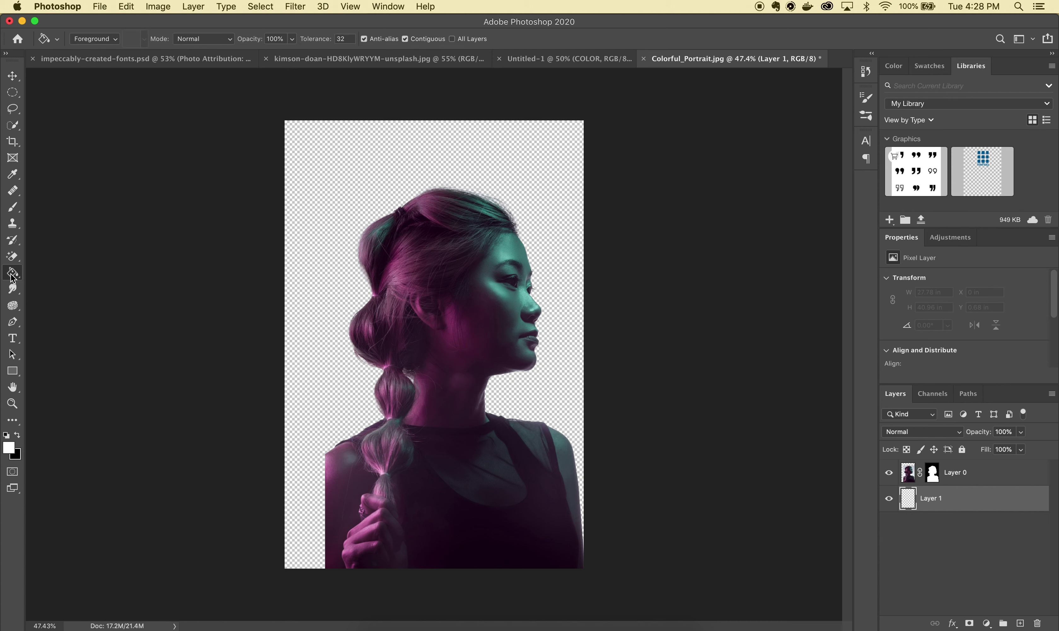
click(306, 171)
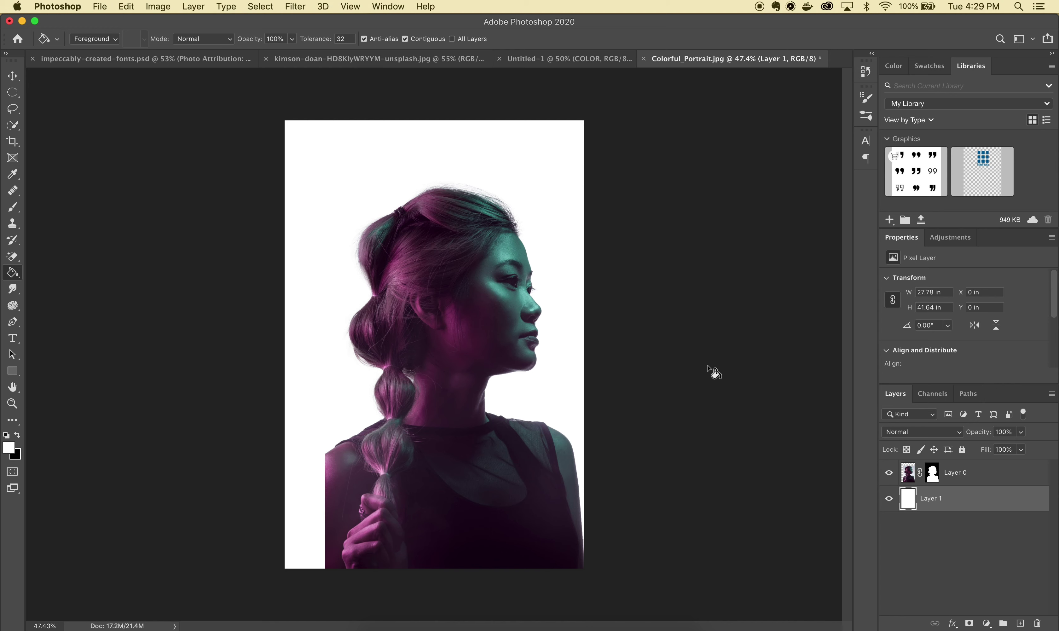
- Above Layer 0, add the vertical text COLOR in the Ngamboel font along the woman's ponytail side
click(987, 474)
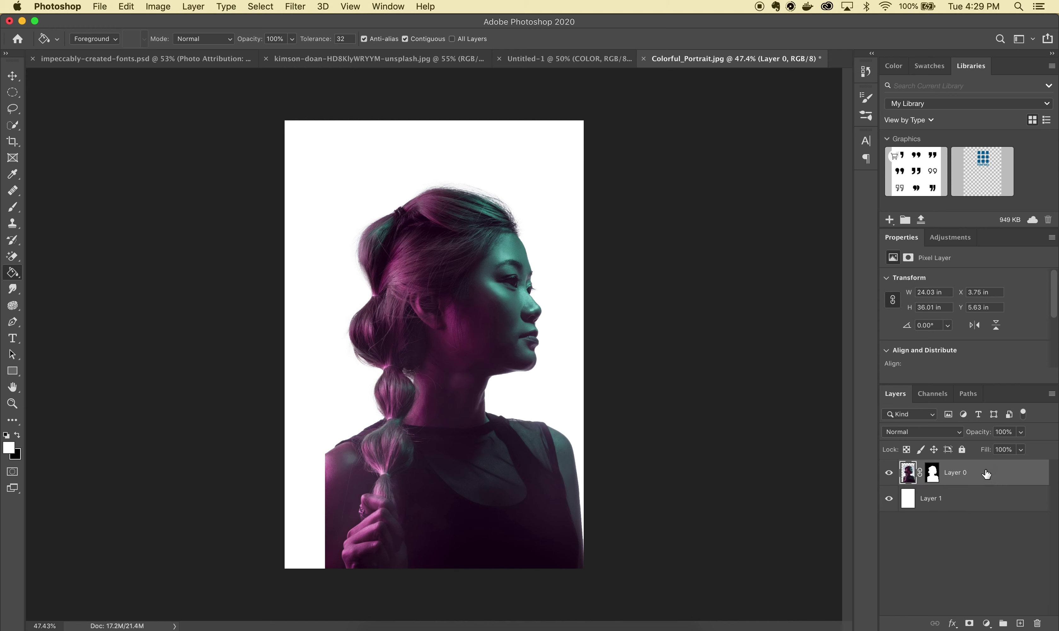
click(13, 339)
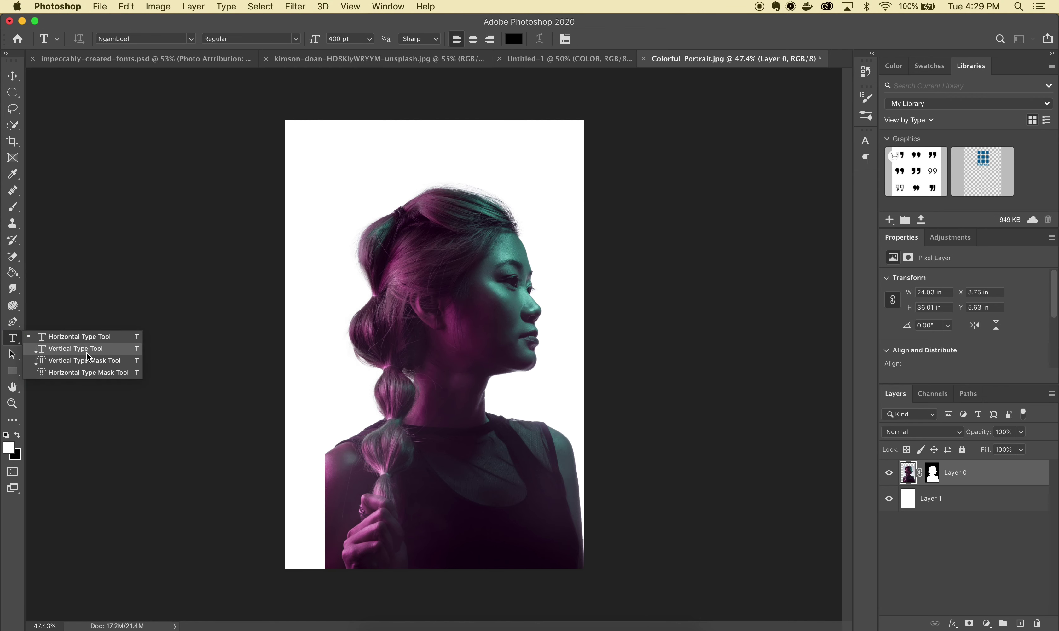
click(87, 355)
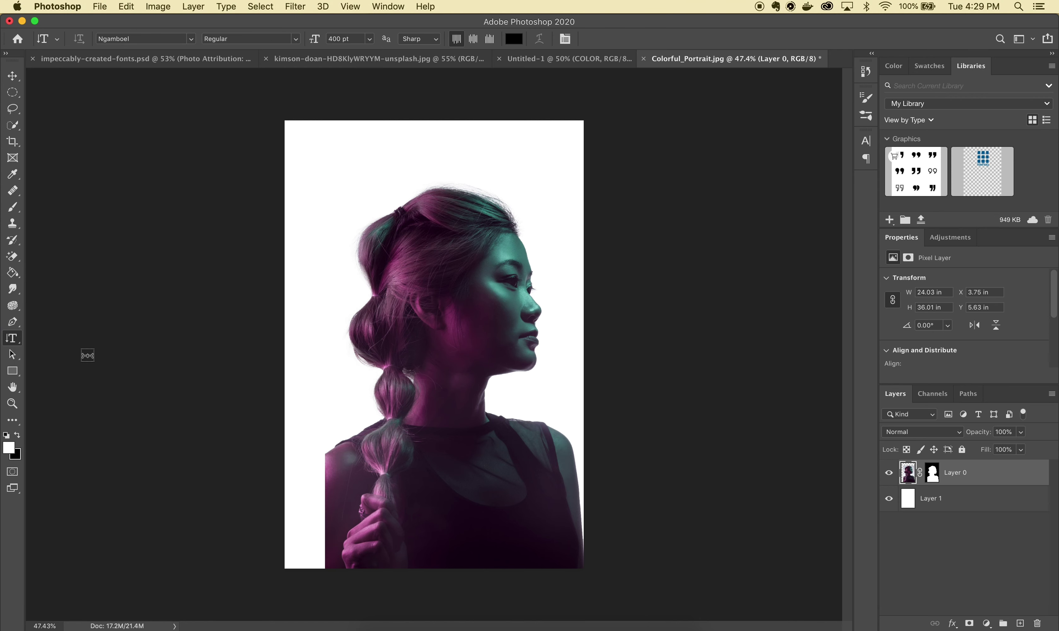
click(191, 41)
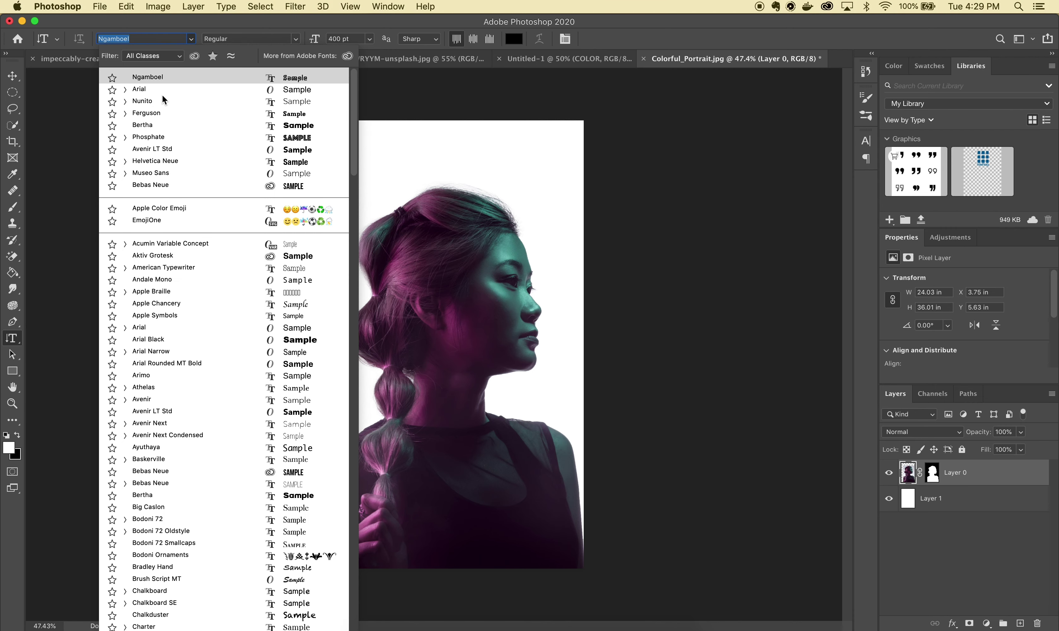
click(161, 78)
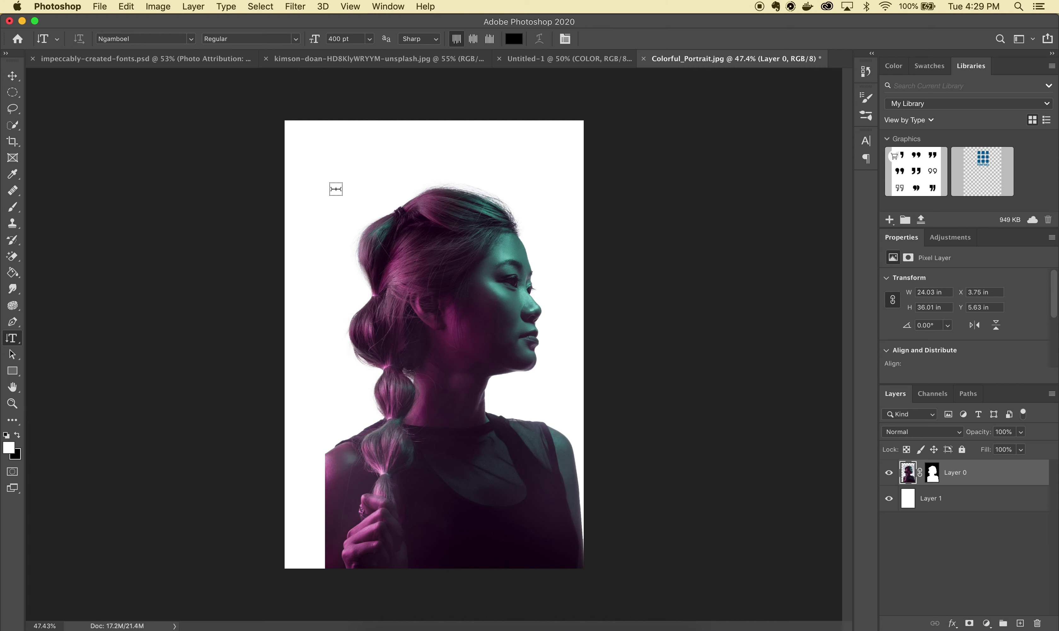
click(336, 190)
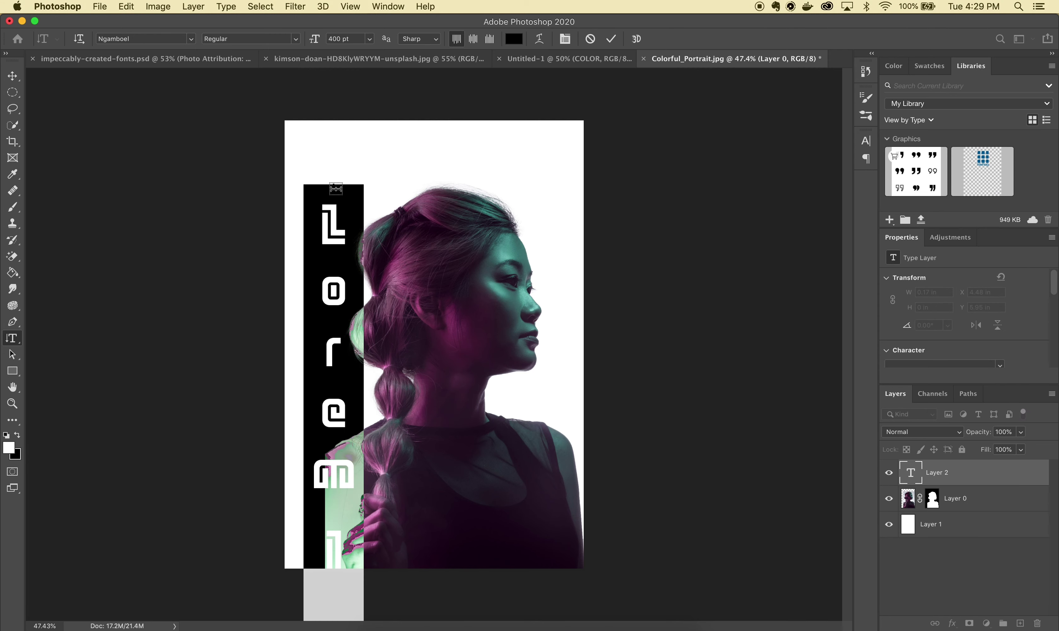
text(COLOR)
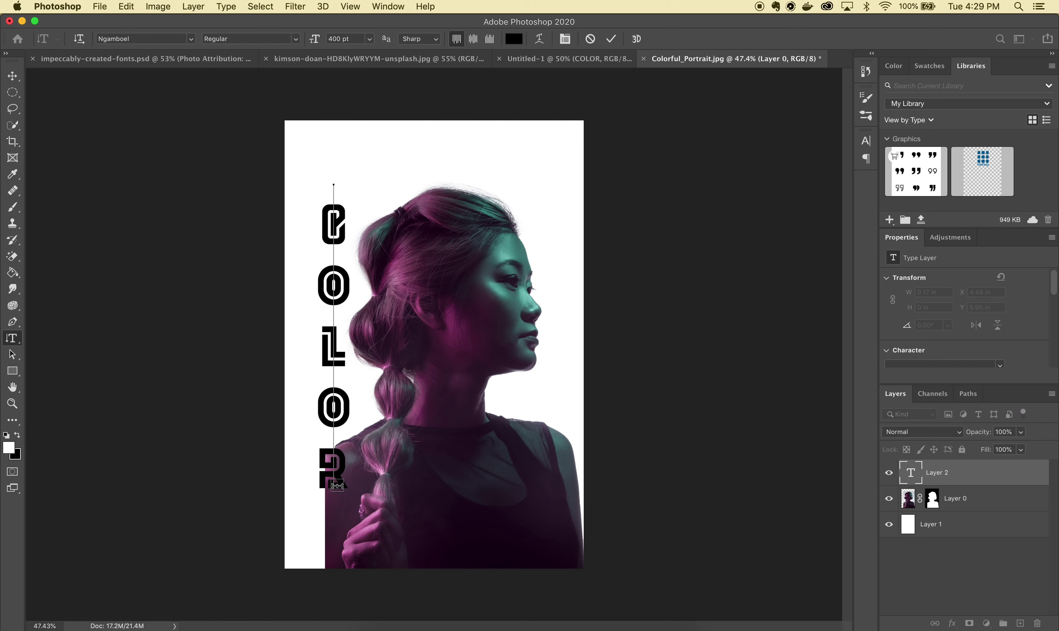
- Select the whole COLOR text and set its font size to 480 pt
drag(337, 486, 333, 187)
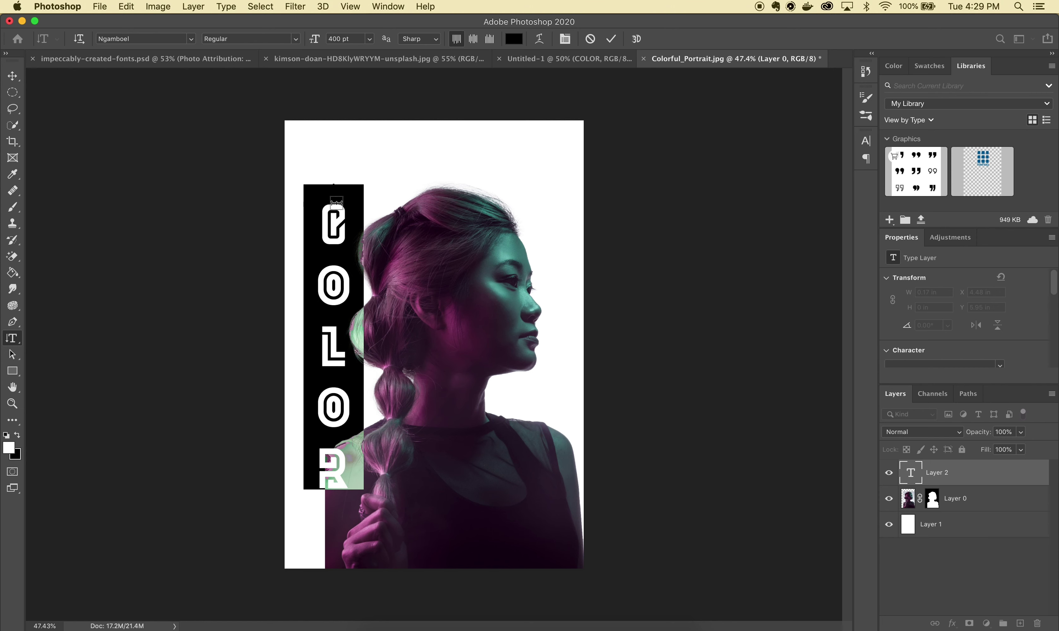
click(333, 40)
key(shift+Up)
key(shift+Up)
key(shift+Up)
key(shift+Up)
key(shift+Up)
key(shift+Up)
key(shift+Up)
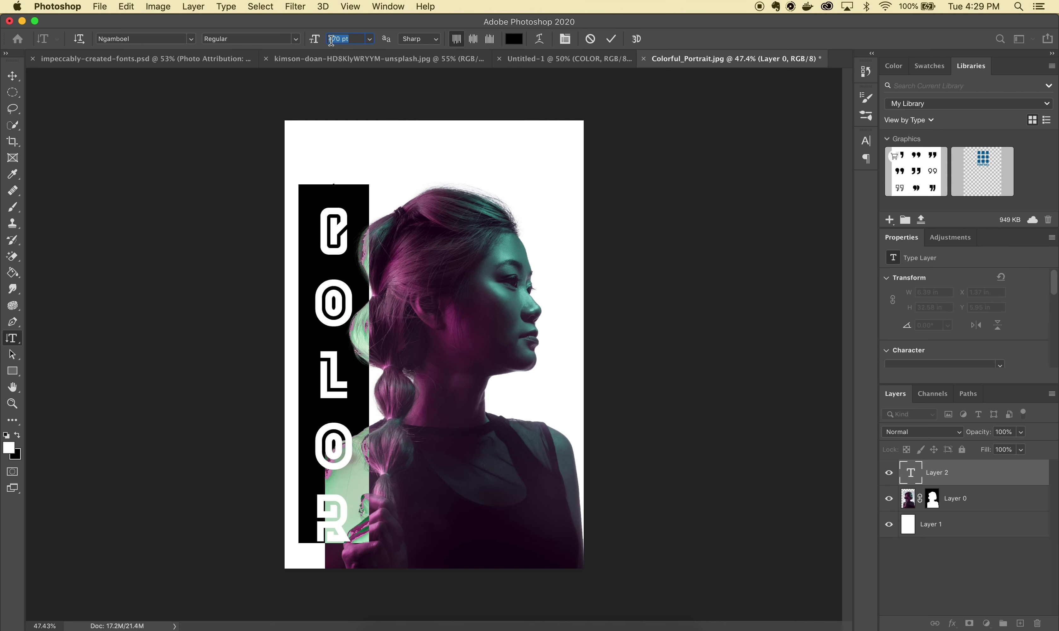
key(shift+Up)
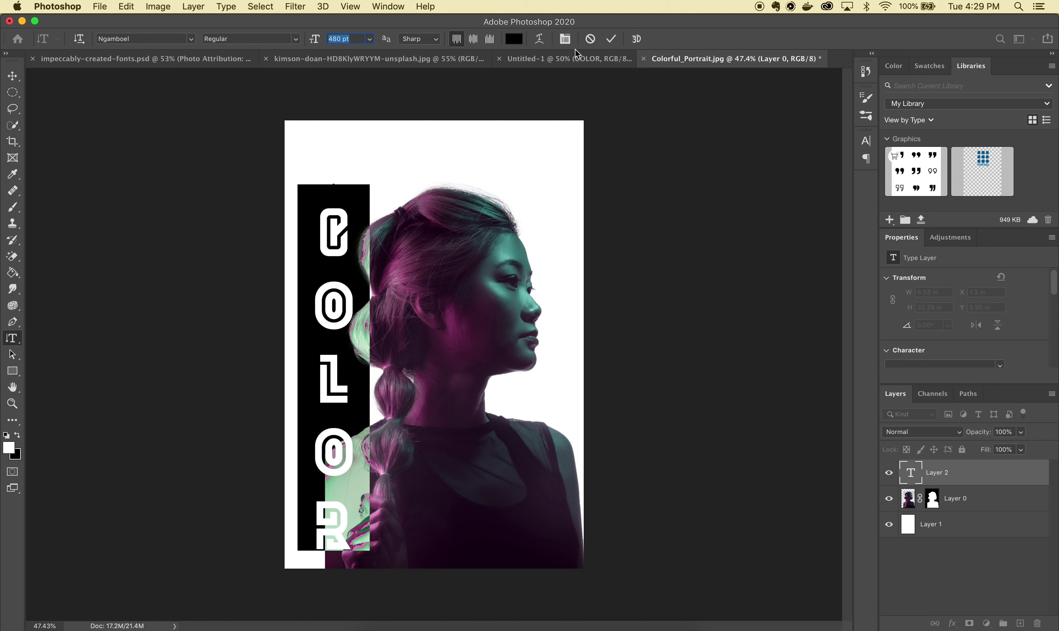
- Open the character settings and set the COLOR text's tracking to -180
click(565, 39)
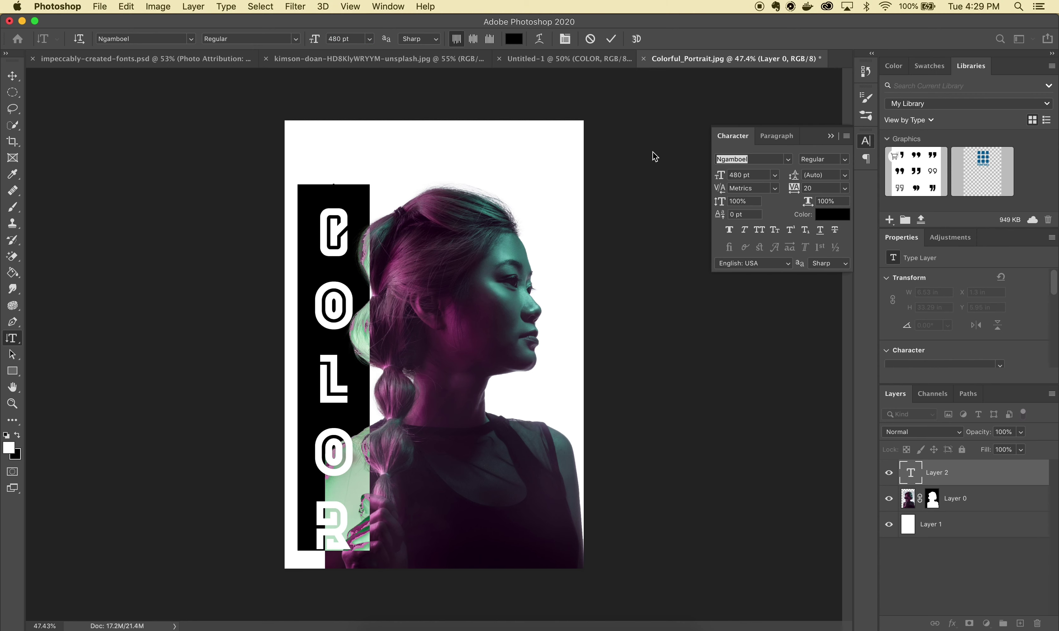
click(812, 188)
text(-100)
key(Return)
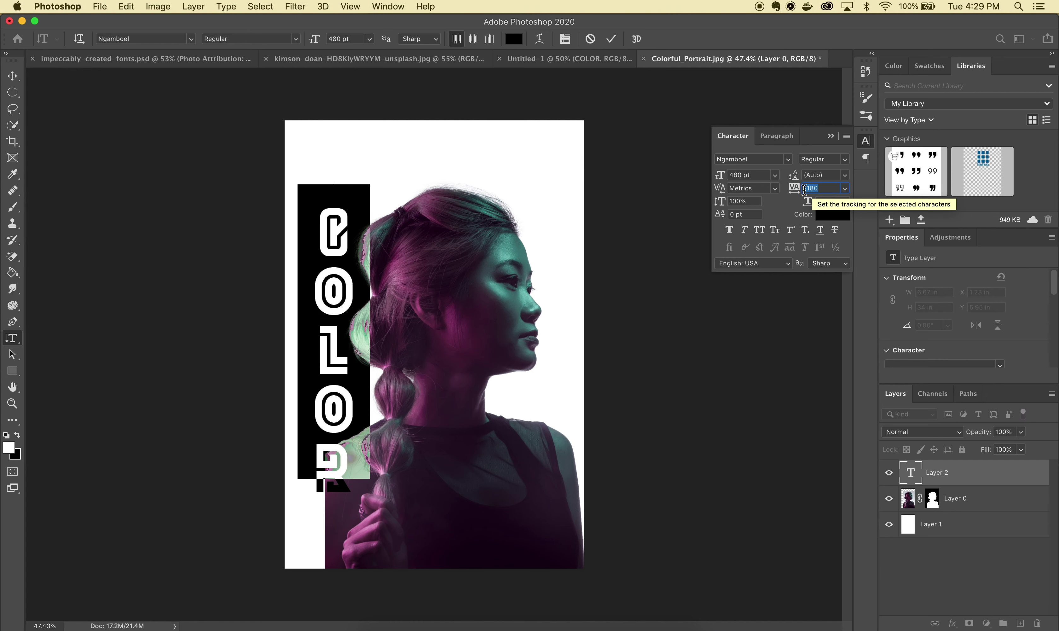
- Try a font size of 500 pt for the COLOR text, then set it to 600 pt
click(736, 175)
text(500)
key(Return)
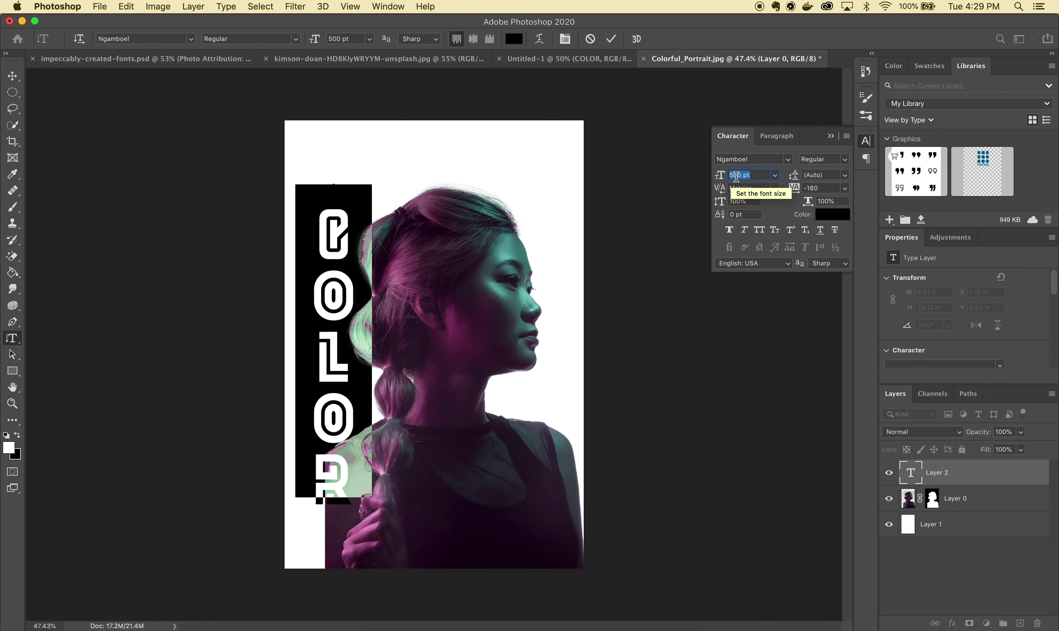
text(600)
key(Return)
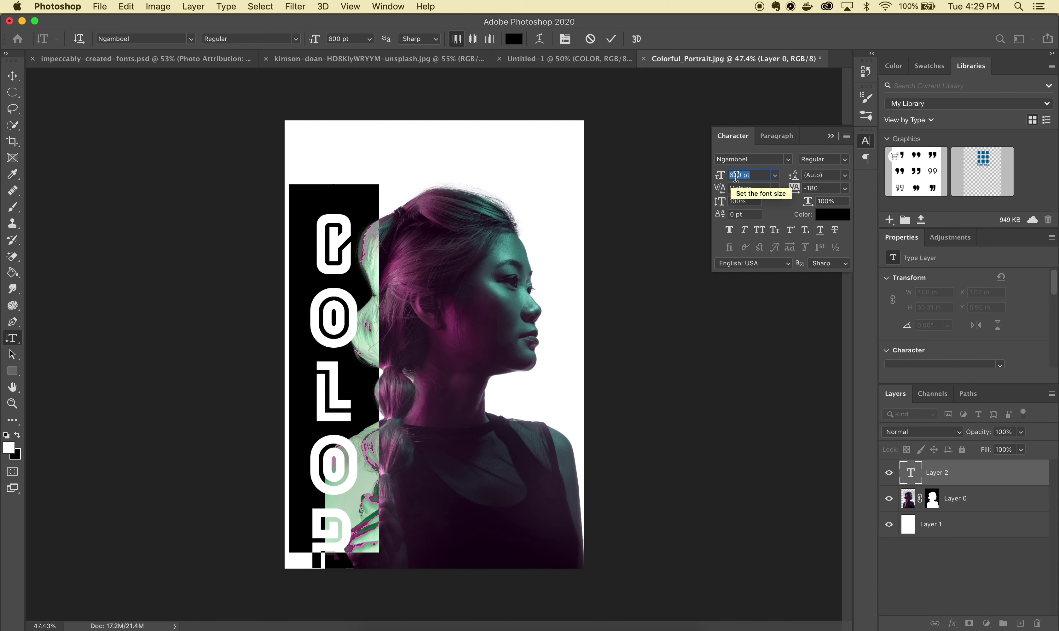
- Try a tracking of -200 on the COLOR text and return it to -180
click(813, 188)
text(-200)
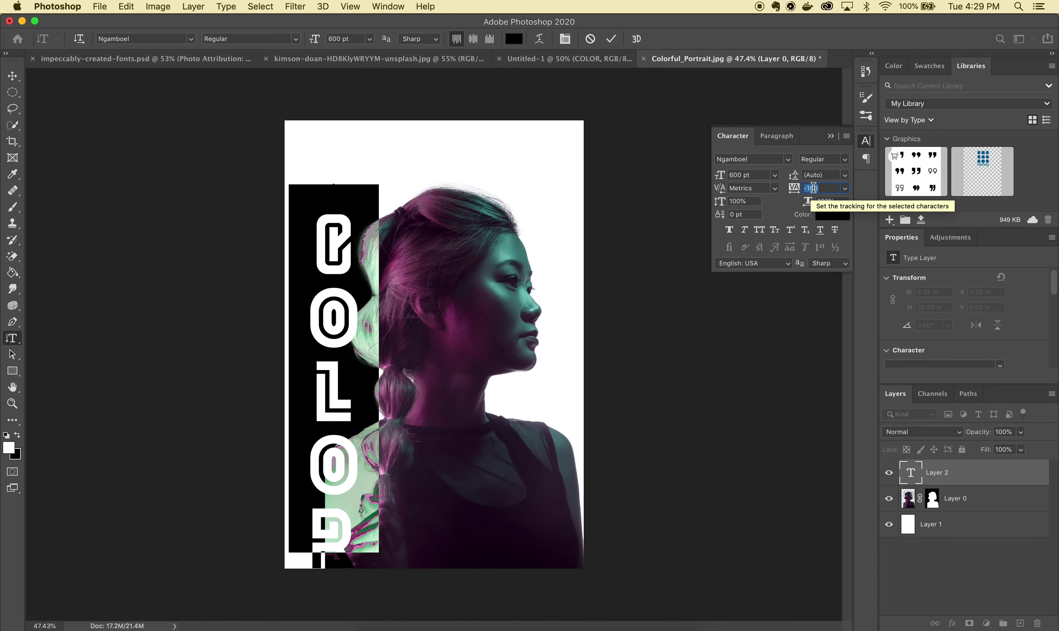
key(Return)
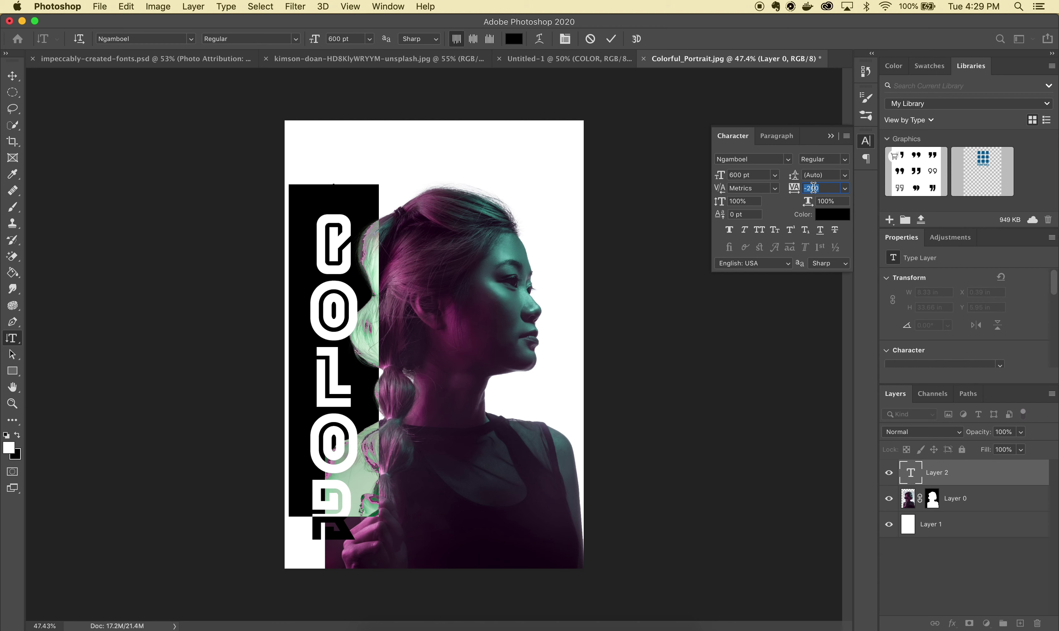
text(-180)
key(Return)
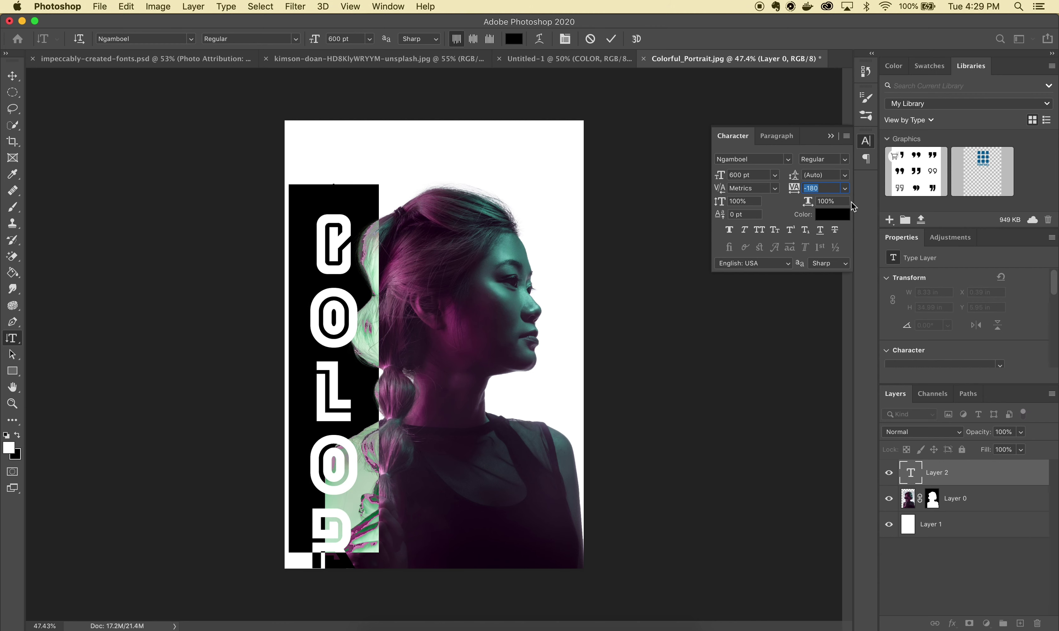
- Commit the COLOR text and move it over the ponytail so that all five letters fit on the canvas
click(831, 135)
click(611, 39)
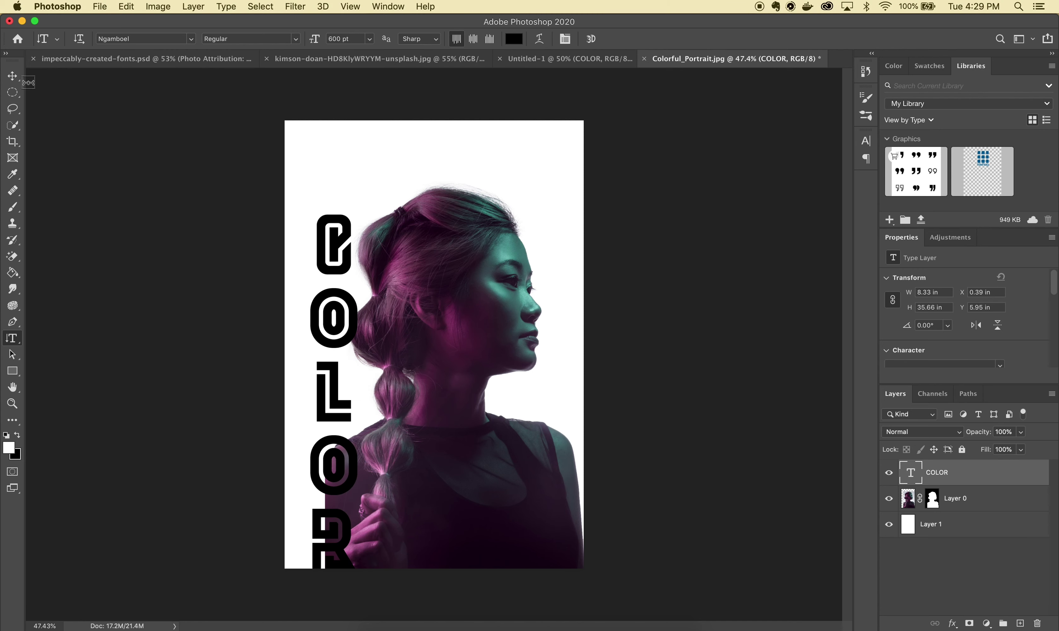
click(12, 76)
drag(316, 305, 344, 291)
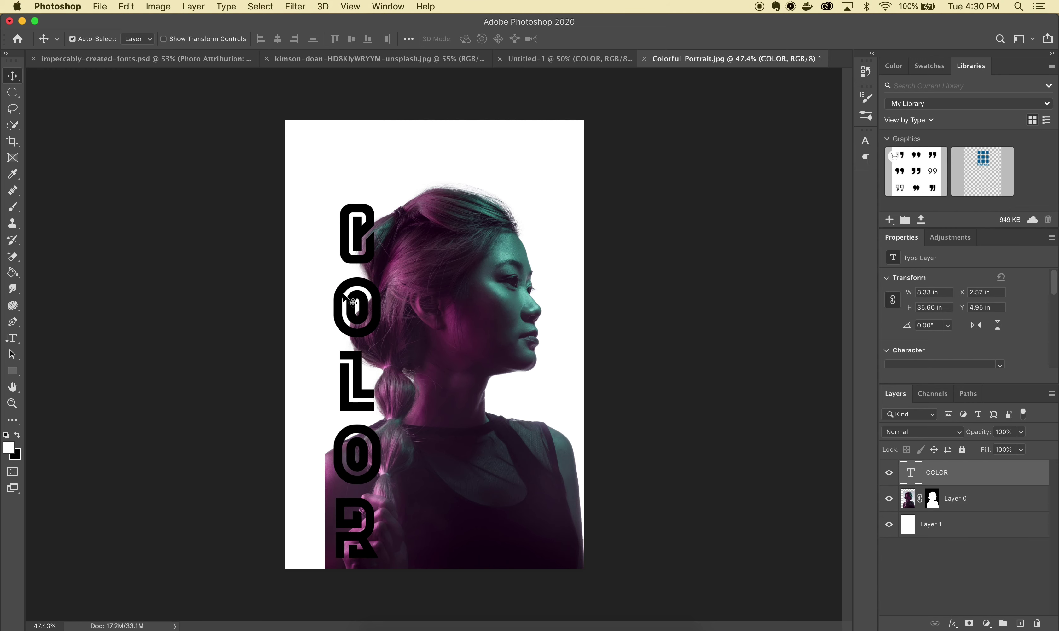
- Target the woman layer's mask and set up a hard round brush at 100% hardness for painting in black
click(551, 336)
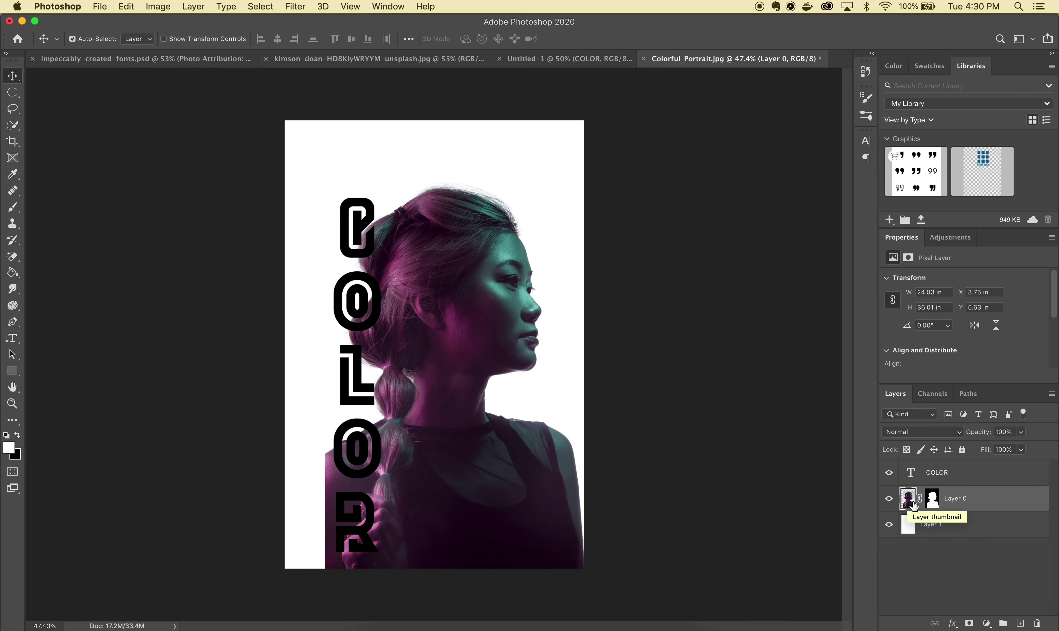
click(932, 502)
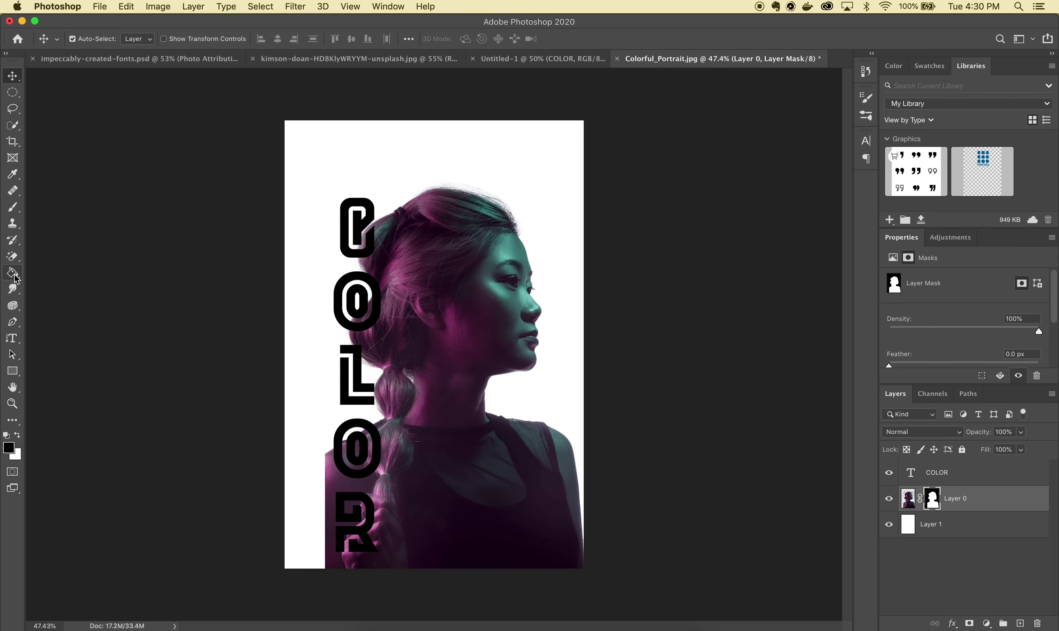
click(12, 207)
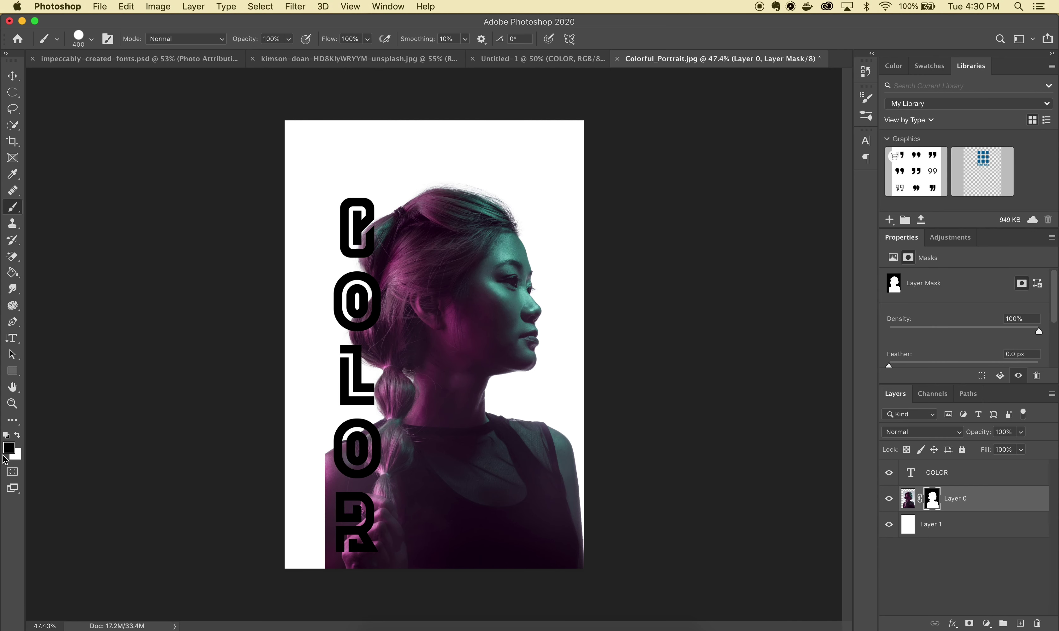
click(92, 40)
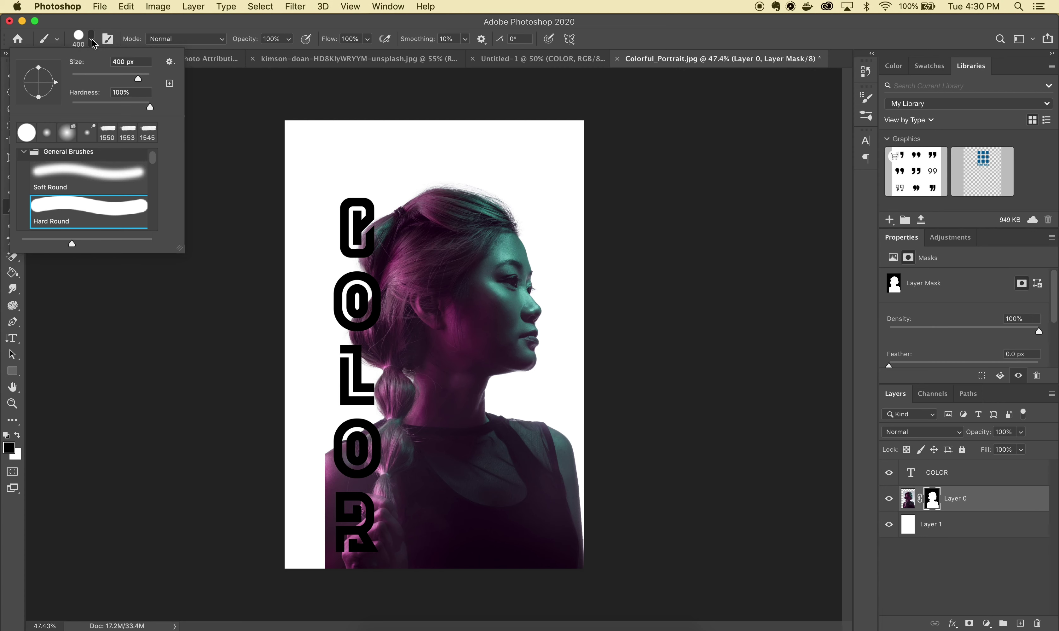
click(150, 108)
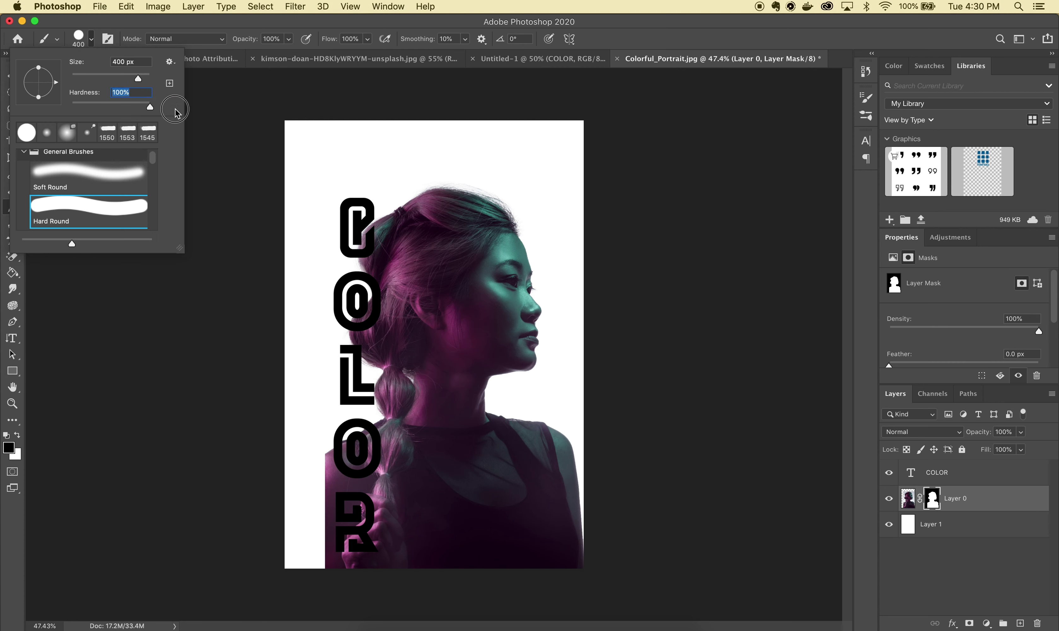
click(226, 107)
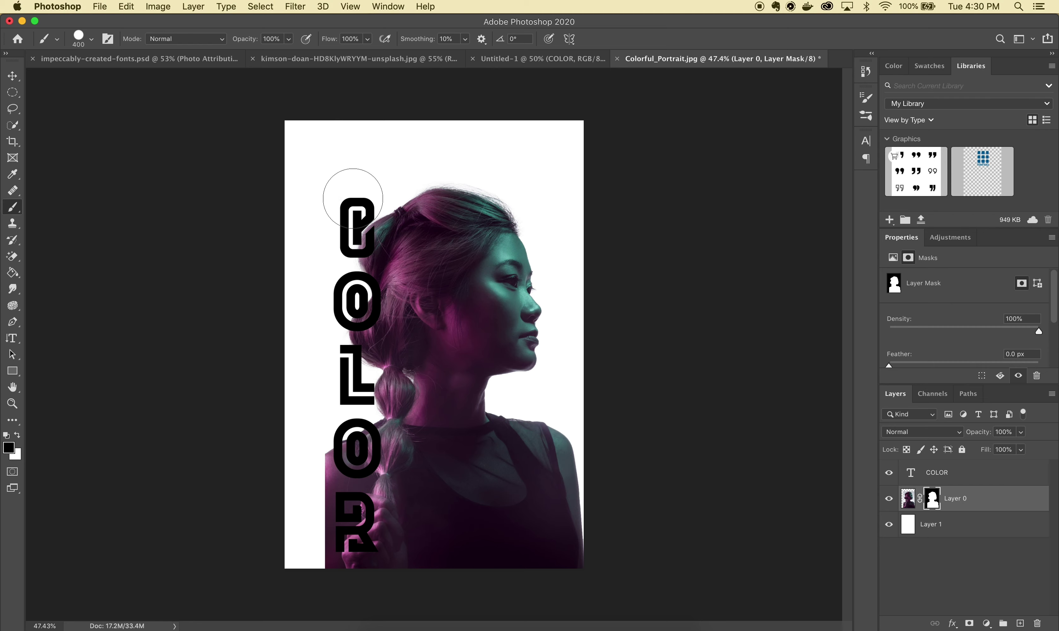
- Reduce the brush to 90 px and mask out the hair showing through the gaps inside the letter C
scroll(350, 189, up, 5)
scroll(359, 202, up, 10)
scroll(360, 202, left, 5)
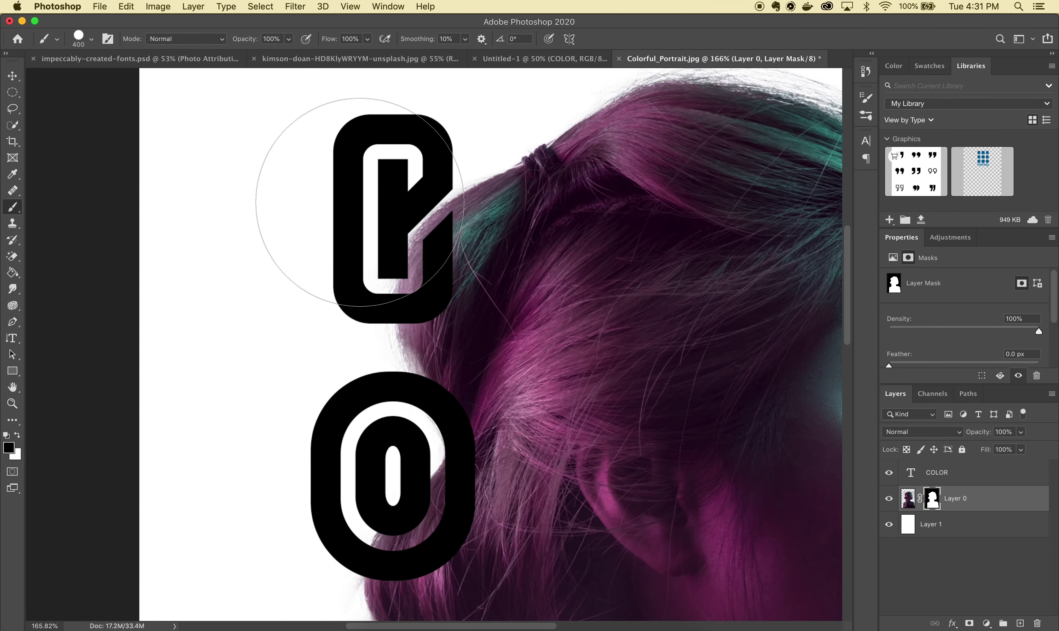
key(bracketleft)
key(bracketleft)
key(bracketleft)
key(bracketleft)
key(bracketleft)
key(bracketleft)
key(bracketleft)
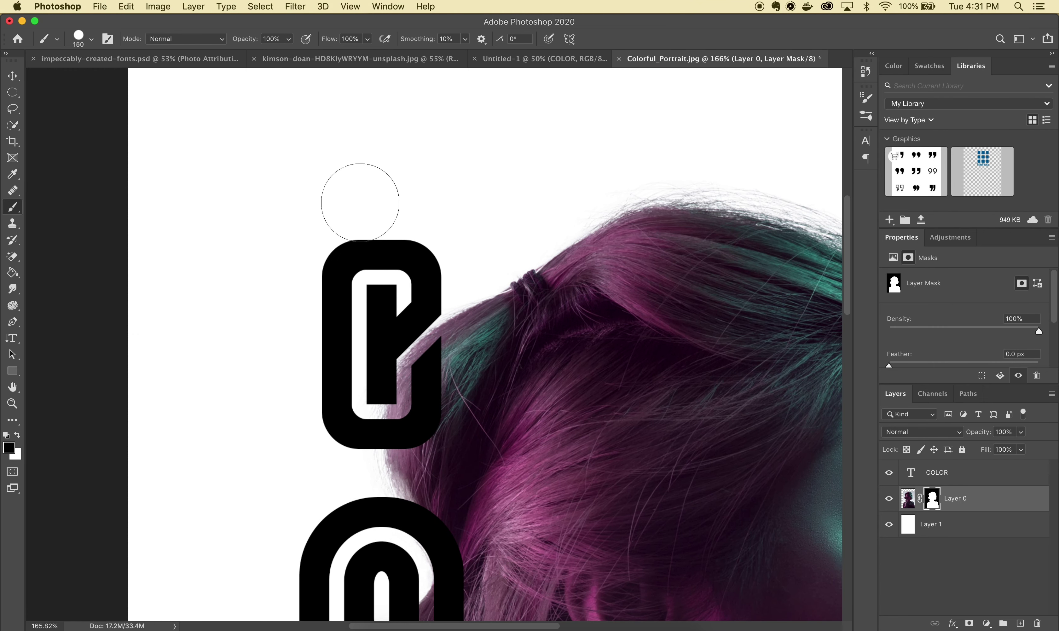
drag(394, 400, 406, 343)
scroll(405, 343, up, 3)
scroll(405, 342, up, 3)
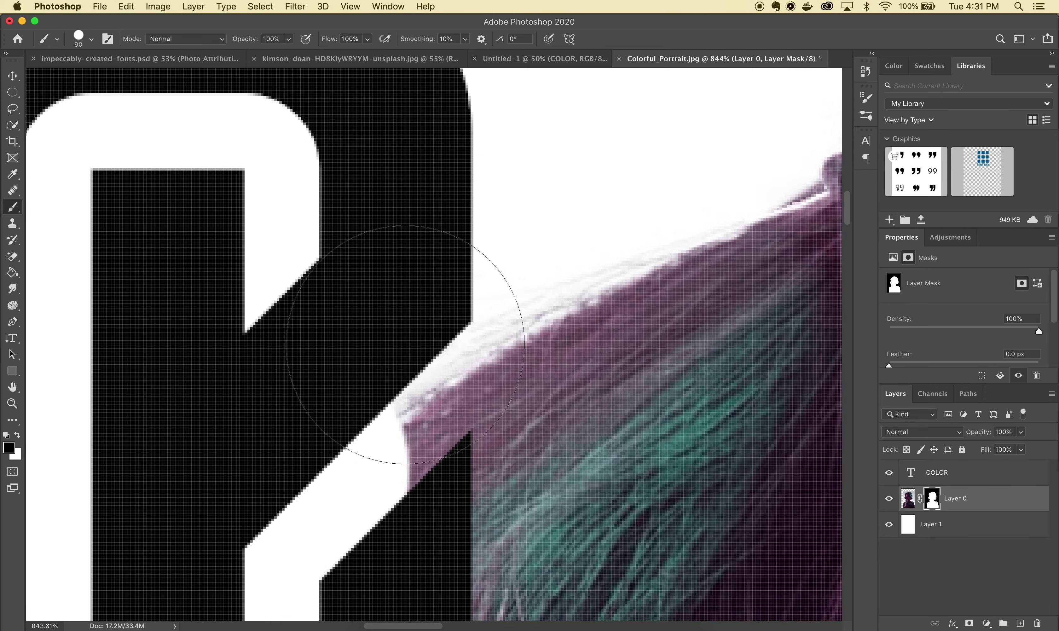
drag(320, 272, 343, 478)
scroll(343, 479, down, 3)
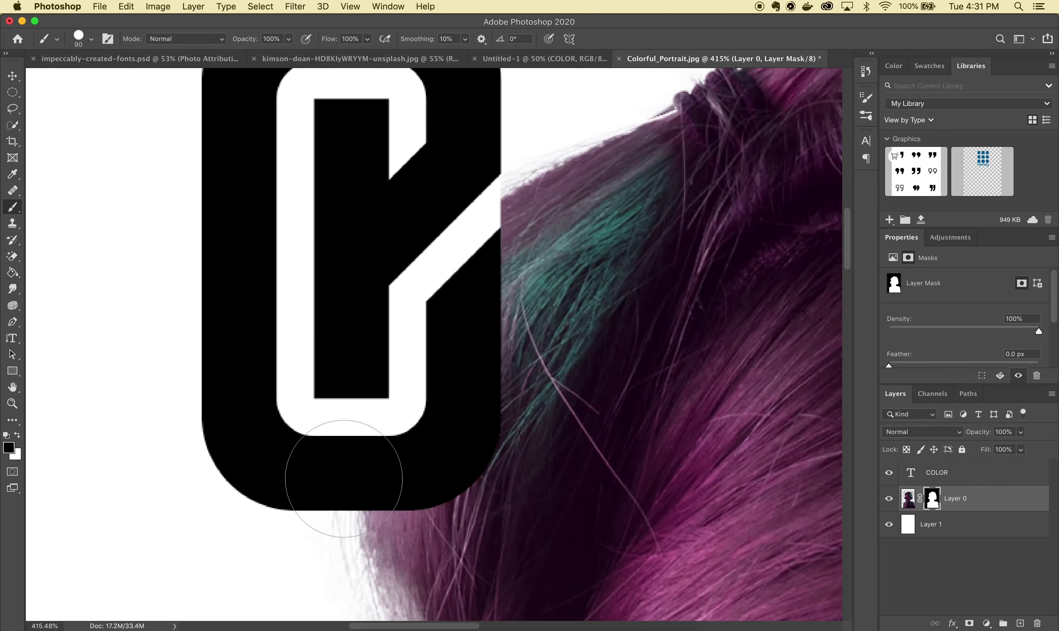
- Mask out the portrait showing through the inner gaps of the upper O and the L
scroll(319, 466, right, 5)
scroll(343, 432, up, 2)
mouse_move(310, 454)
mouse_down()
mouse_move(484, 284)
mouse_move(502, 223)
mouse_up()
scroll(378, 206, right, 8)
scroll(365, 210, down, 2)
scroll(319, 290, up, 3)
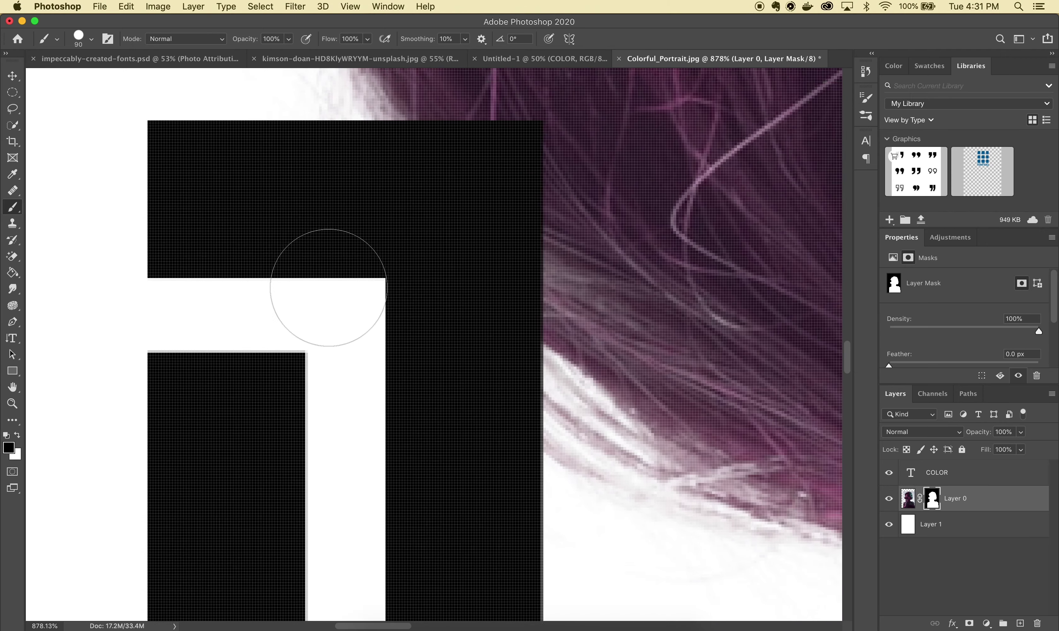
scroll(319, 248, left, 2)
scroll(319, 249, up, 2)
scroll(320, 362, down, 5)
scroll(336, 356, right, 4)
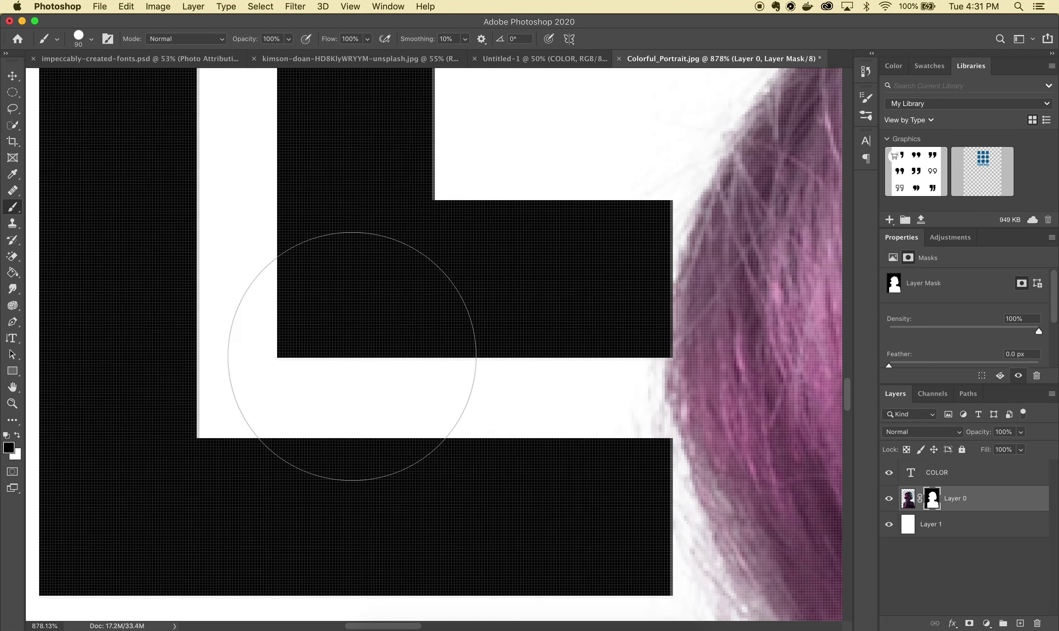
scroll(350, 350, right, 4)
scroll(403, 416, down, 3)
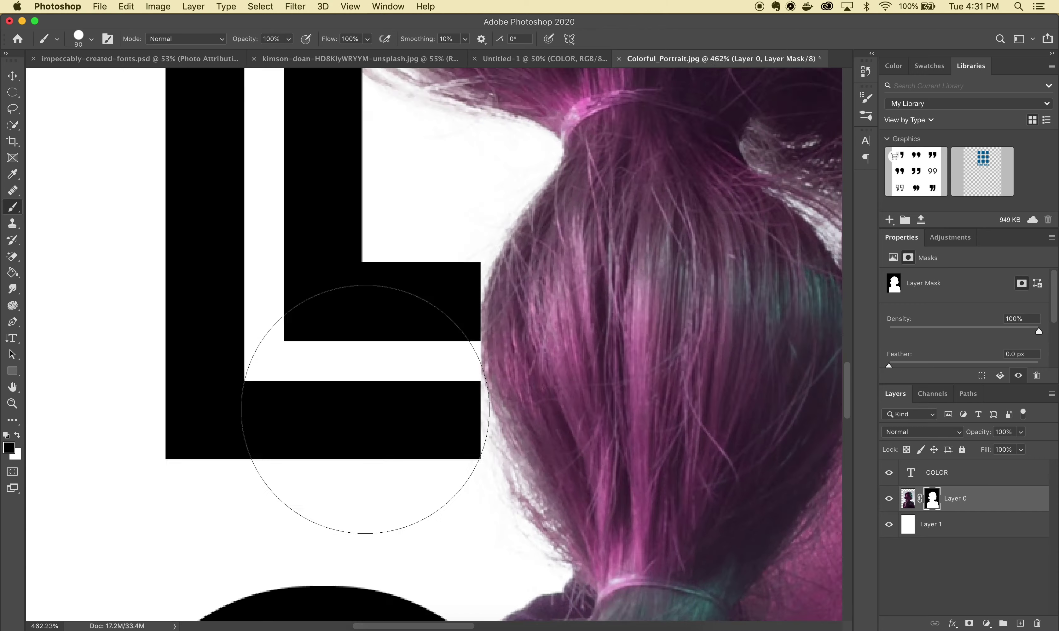
- Mask out the portrait showing through the inner ring of the lower O
scroll(350, 390, left, 3)
drag(350, 390, 355, 177)
mouse_move(258, 241)
mouse_down()
mouse_move(429, 443)
mouse_move(390, 190)
mouse_move(396, 135)
mouse_move(303, 303)
mouse_up()
- Mask out the arm and hand showing through the inner gaps of the letter R
scroll(383, 176, right, 5)
scroll(303, 303, up, 4)
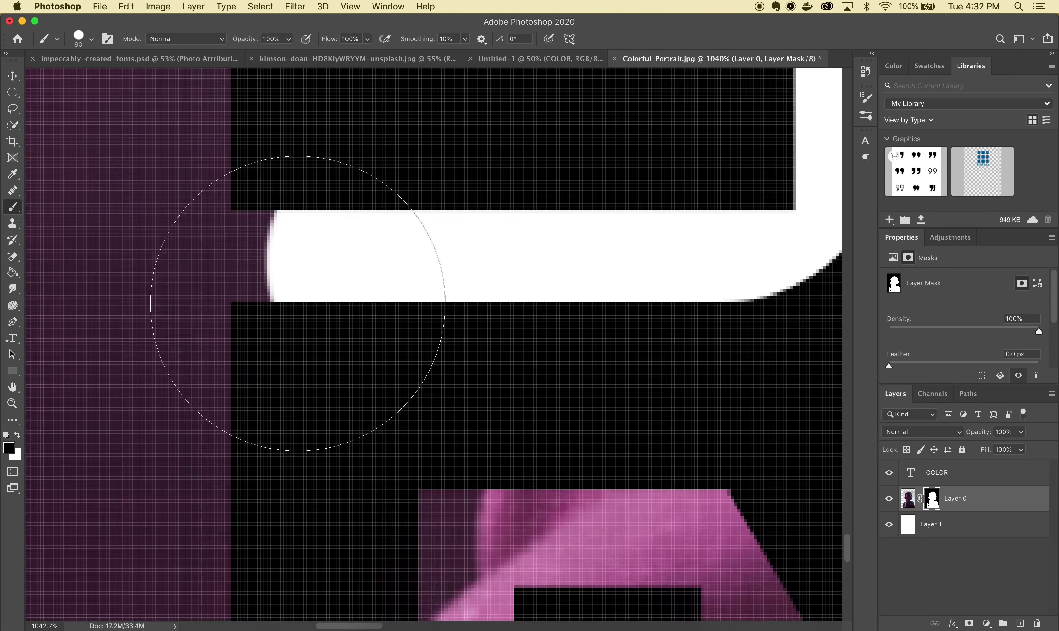
scroll(295, 296, up, 2)
scroll(293, 396, down, 5)
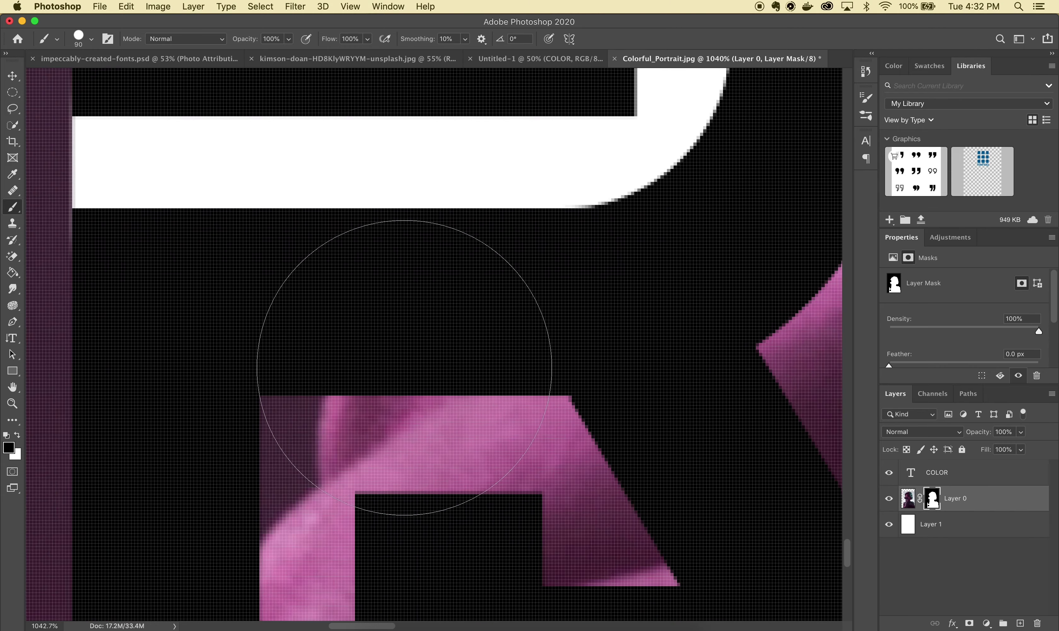
scroll(402, 367, up, 4)
scroll(284, 260, up, 2)
mouse_move(351, 339)
mouse_down()
mouse_move(350, 331)
mouse_move(350, 497)
mouse_up()
scroll(350, 496, down, 3)
scroll(459, 435, down, 4)
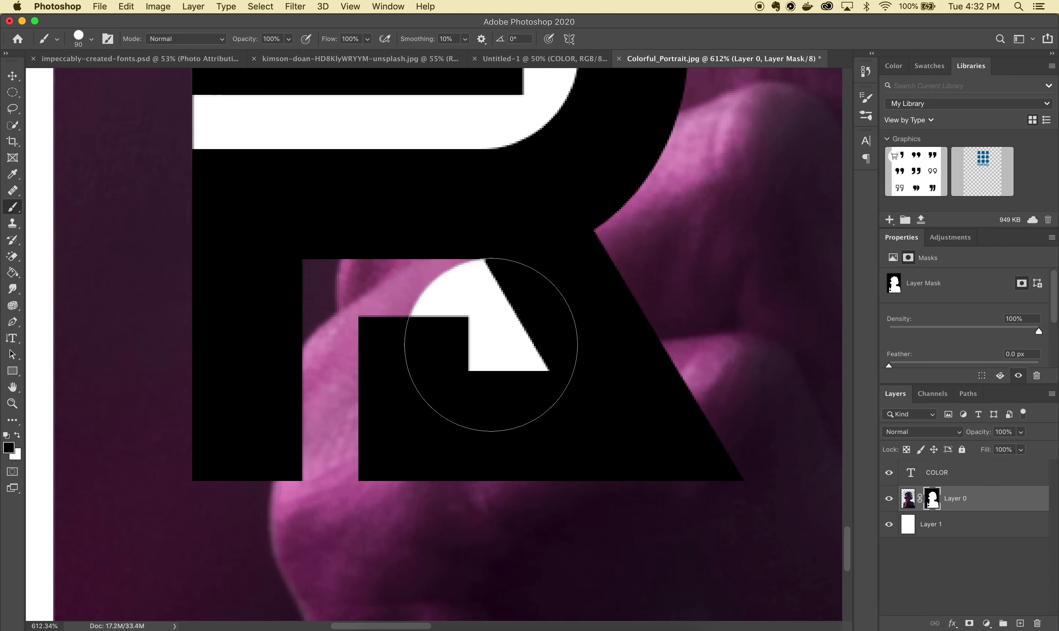
mouse_move(490, 350)
mouse_down()
mouse_move(322, 332)
mouse_move(332, 370)
mouse_move(342, 364)
mouse_move(284, 342)
mouse_move(421, 343)
mouse_up()
scroll(326, 374, up, 1)
scroll(421, 342, down, 3)
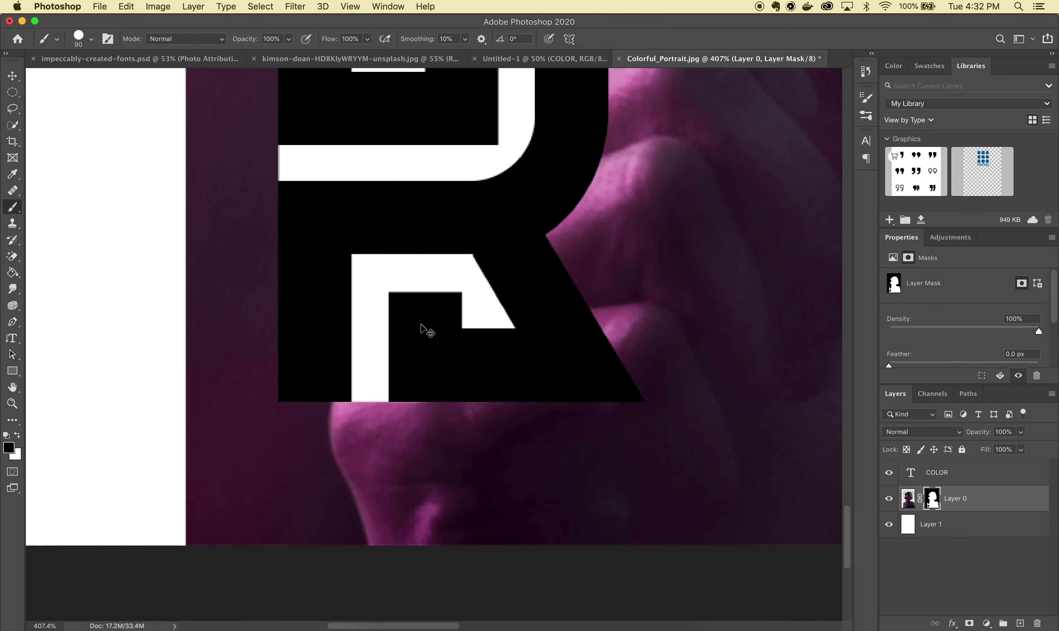
- Enlarge the brush to 600 px and mask out the part of the portrait behind the outer side of the COLOR text
key(super+0)
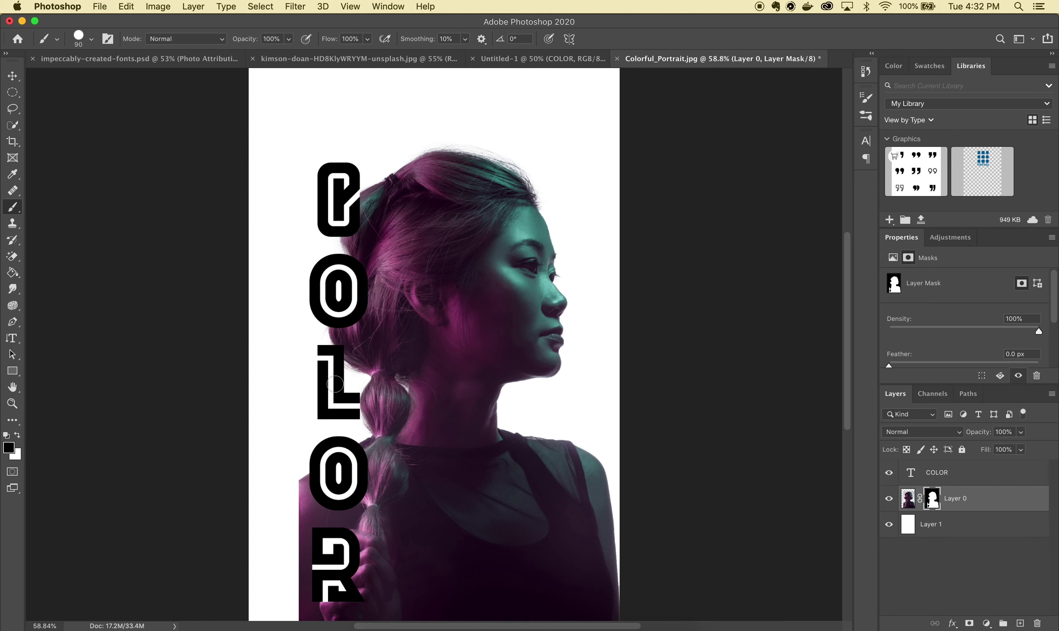
key(bracketright)
key(bracketright)
key(bracketright)
key(bracketright)
key(bracketright)
key(bracketright)
key(bracketright)
key(bracketright)
key(bracketright)
key(bracketright)
scroll(335, 383, down, 3)
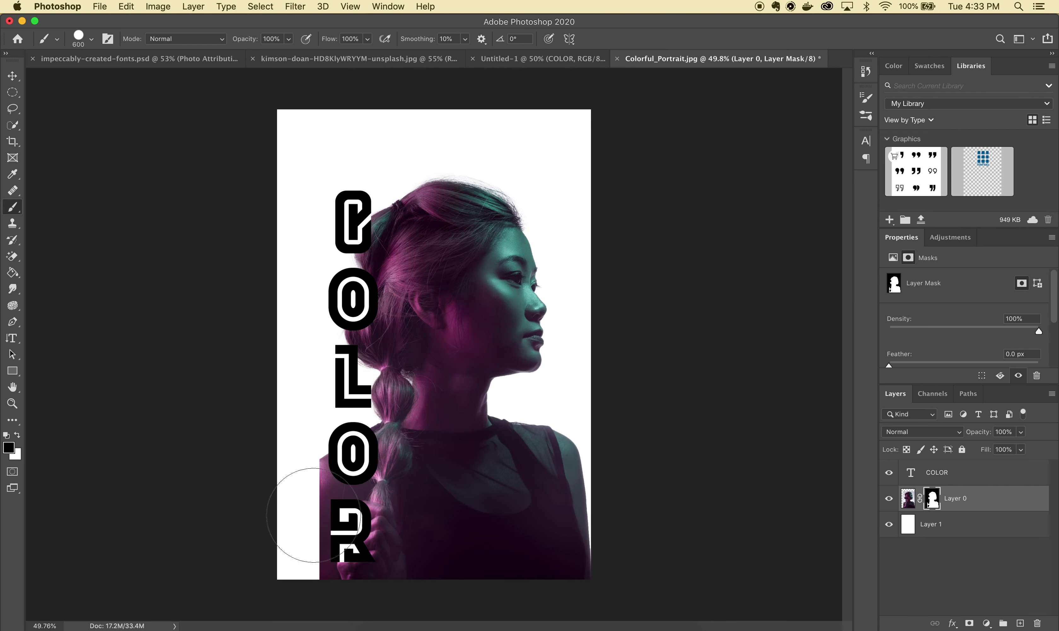
mouse_move(301, 534)
mouse_down()
mouse_move(292, 546)
mouse_move(301, 559)
mouse_move(324, 201)
mouse_move(314, 111)
mouse_move(326, 80)
mouse_up()
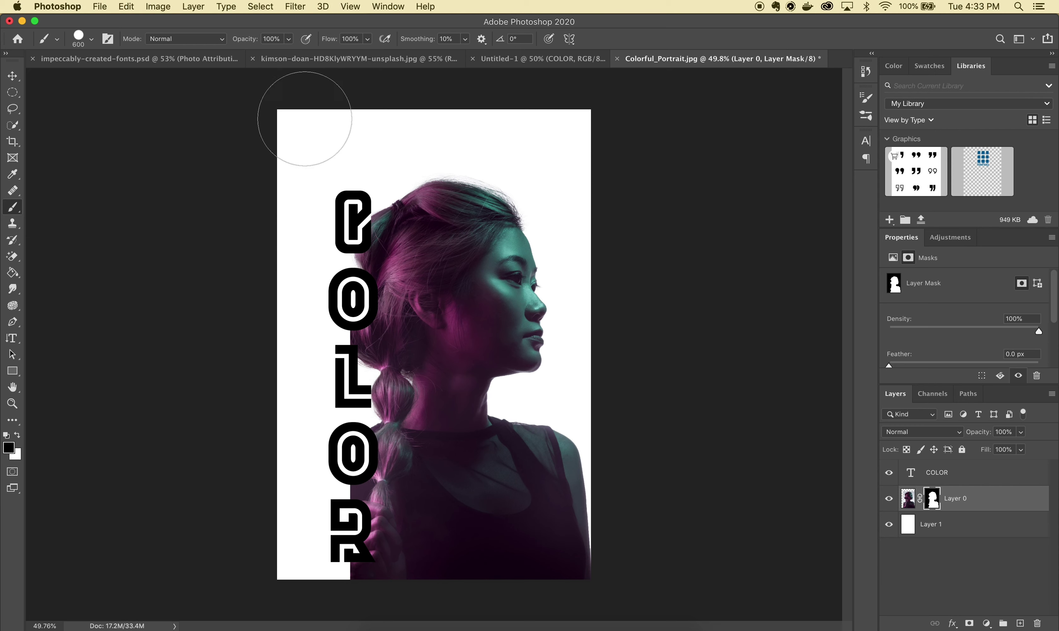
scroll(281, 374, up, 3)
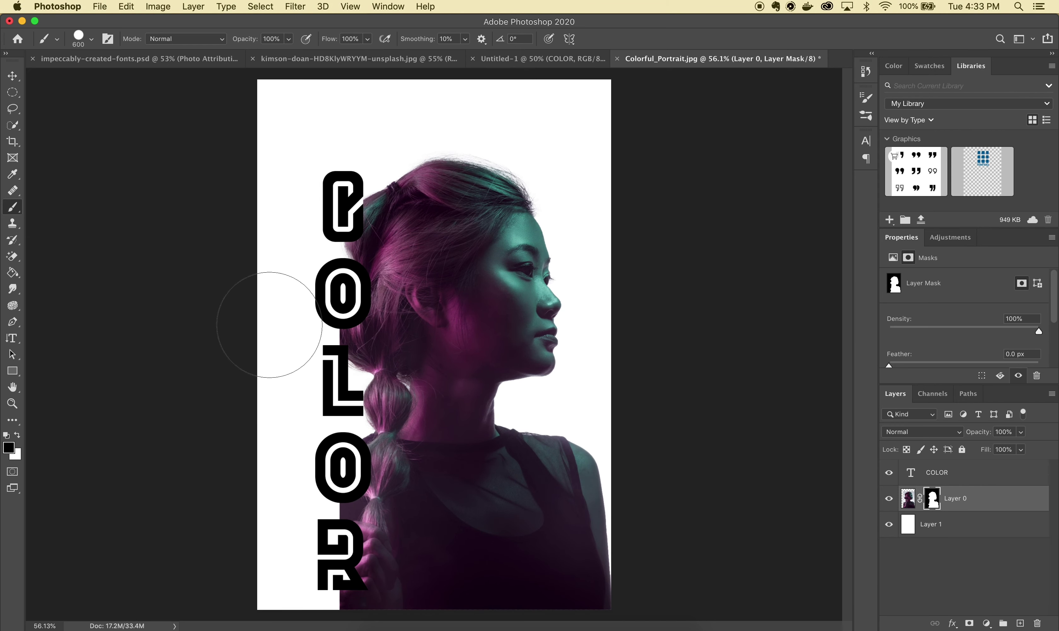
- Mask a border around the COLOR letters on Layer 0, using their outline as a selection expanded by 20 pixels, and deselect
click(12, 76)
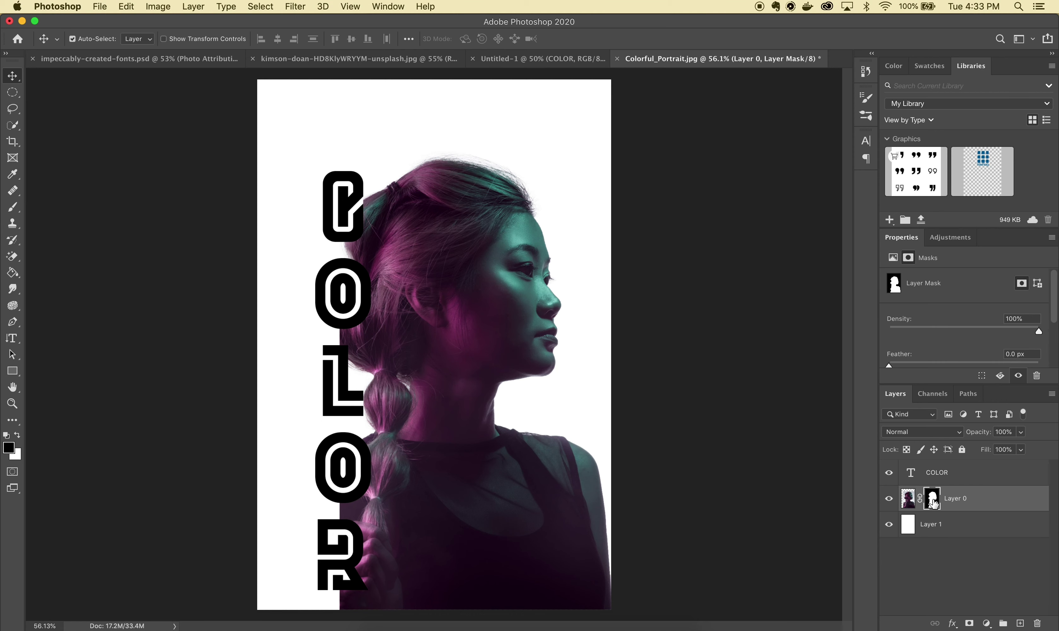
super+click(910, 475)
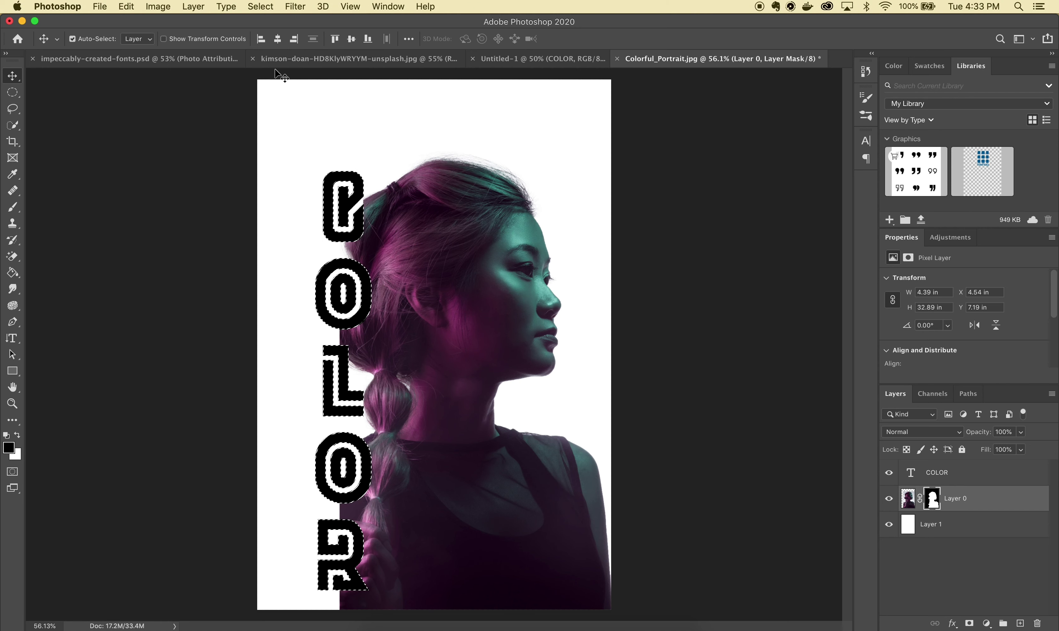
click(261, 7)
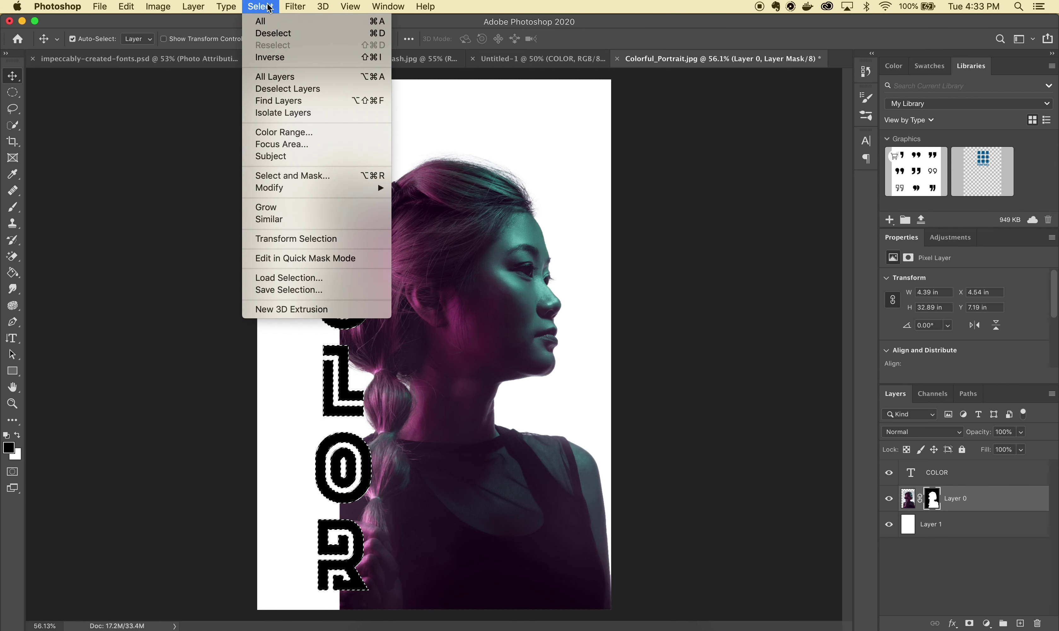
mouse_move(340, 189)
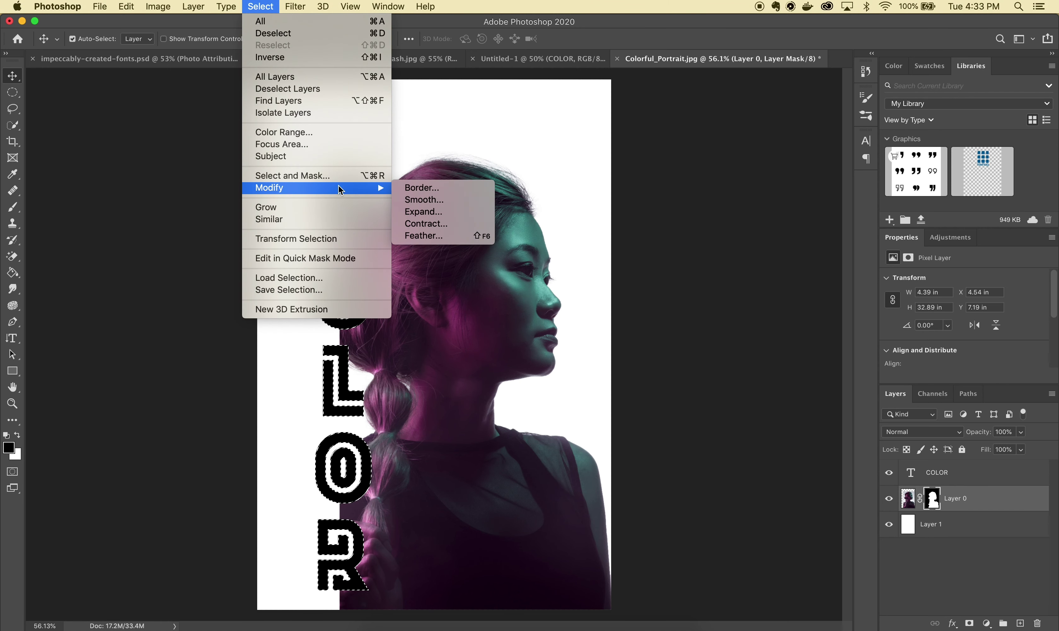
click(413, 212)
text(13)
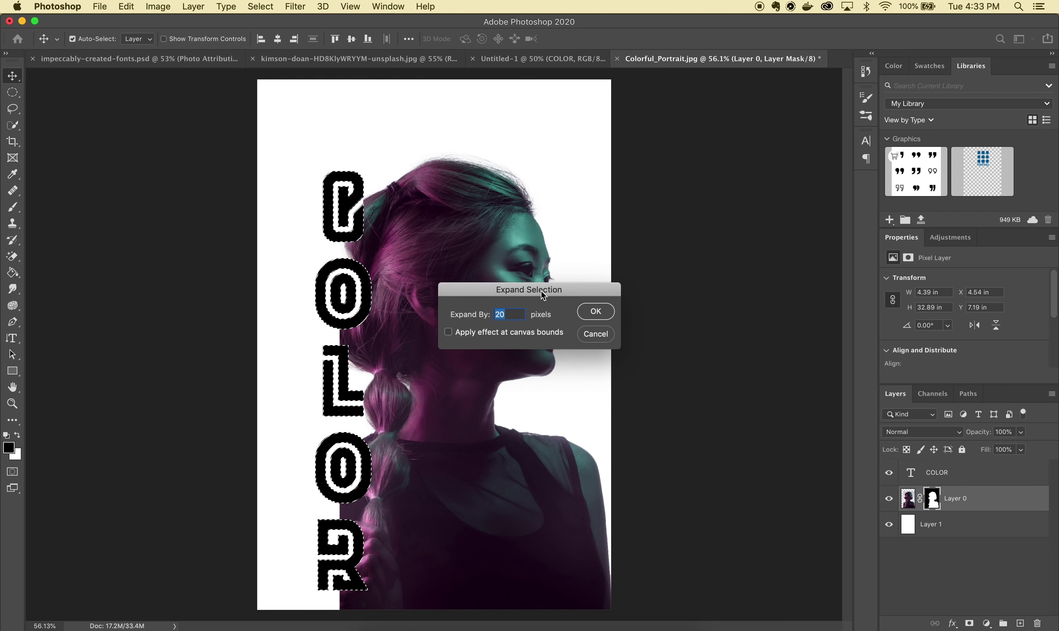
text(20)
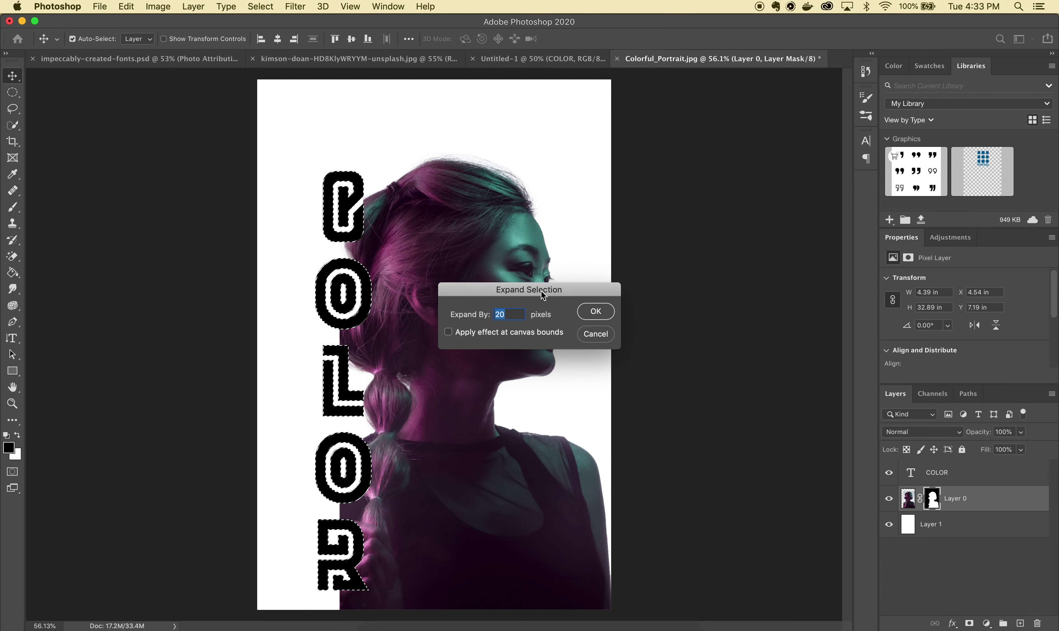
click(588, 313)
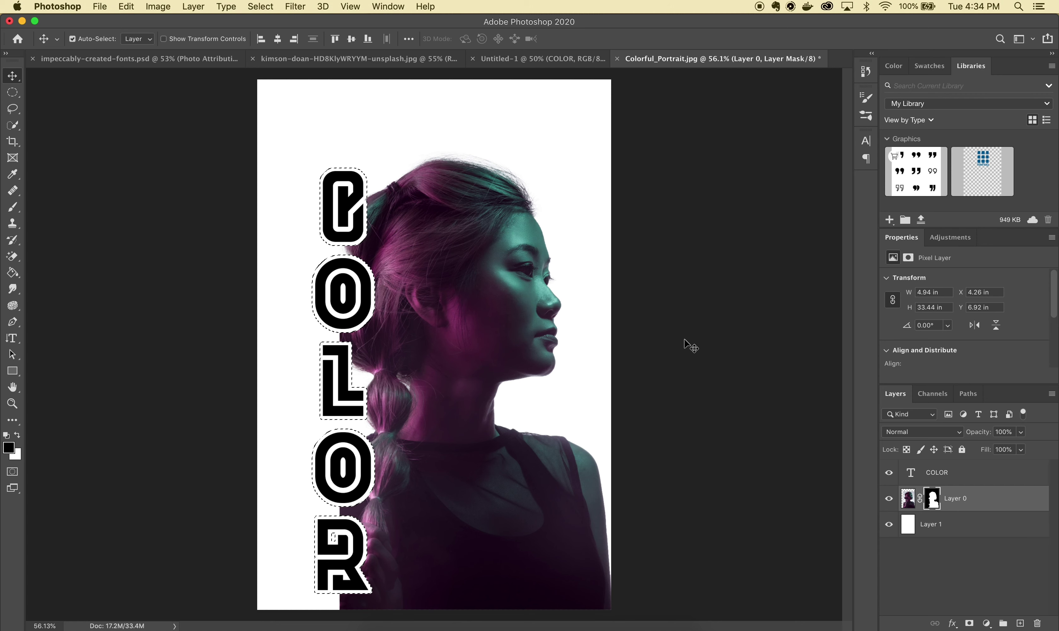
key(super+d)
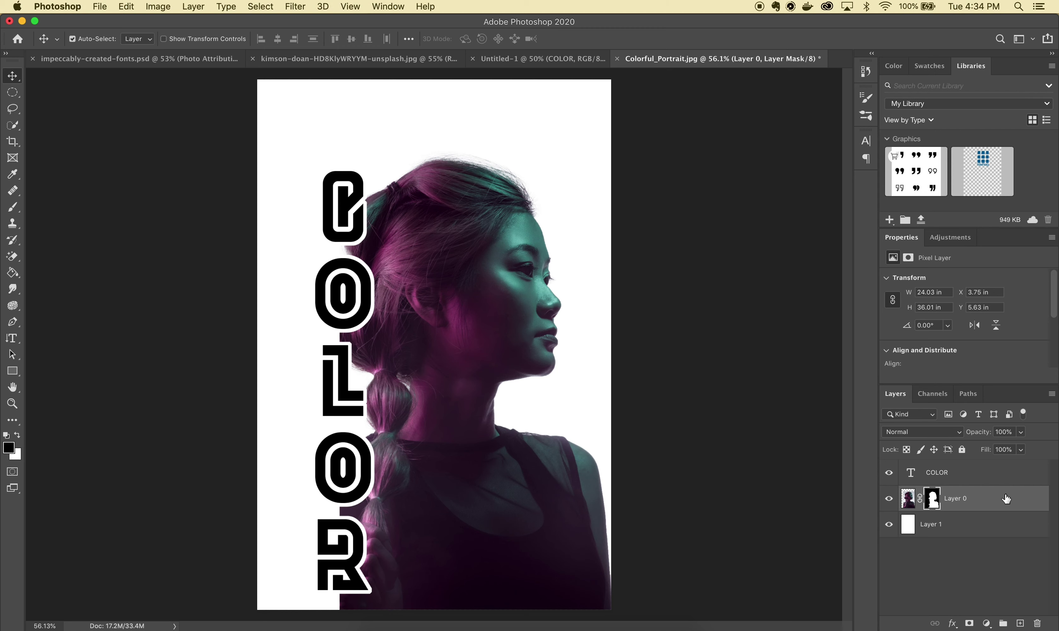
- Duplicate Layer 0 and place the copy above the COLOR text layer
key(x)
key(super+2)
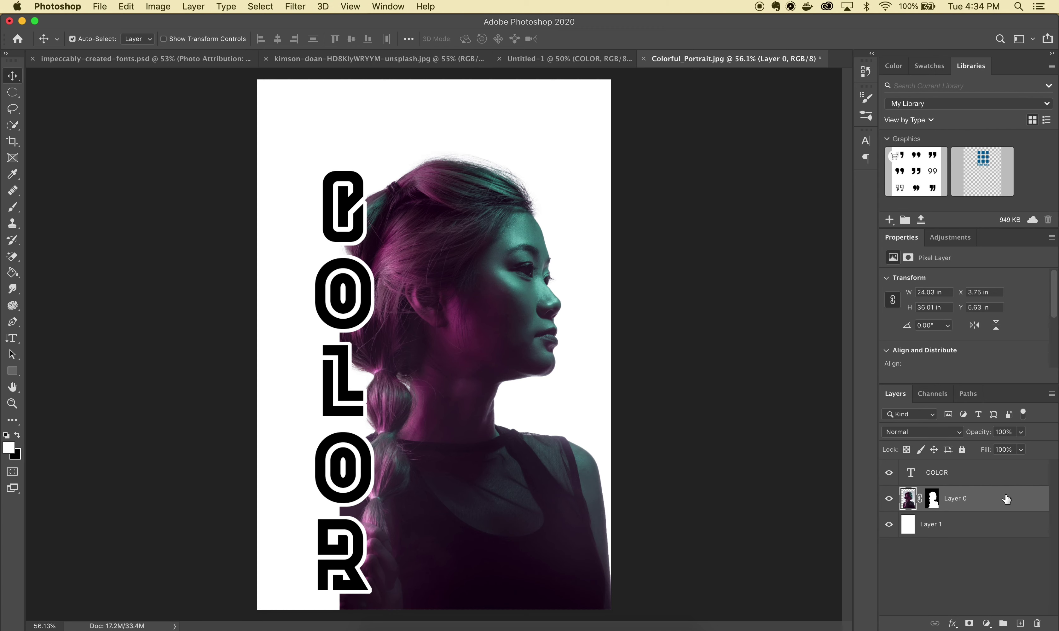
key(super+j)
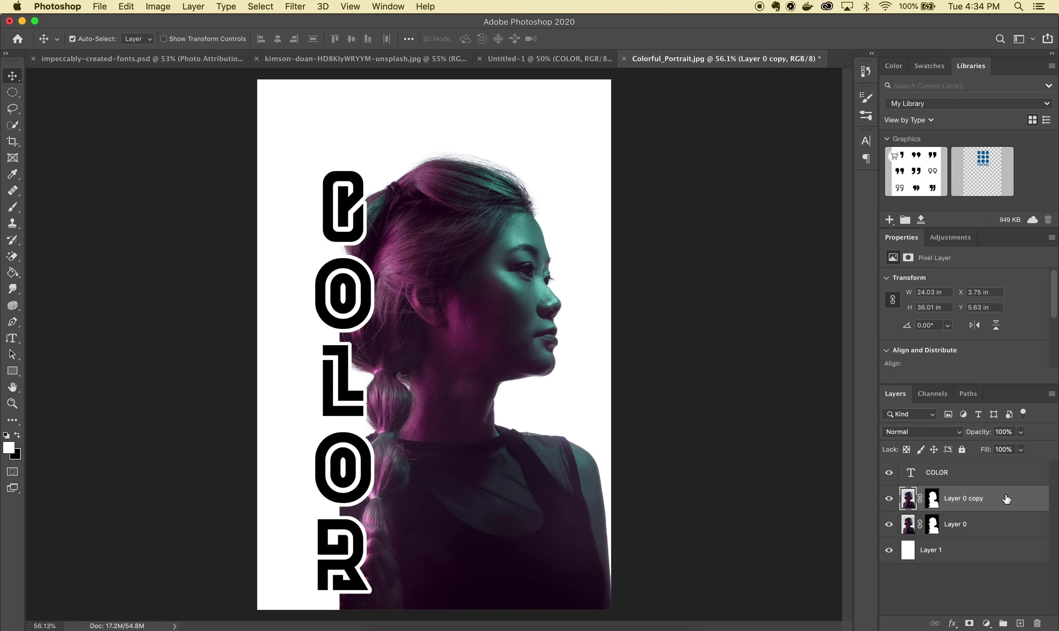
drag(1007, 499, 1003, 469)
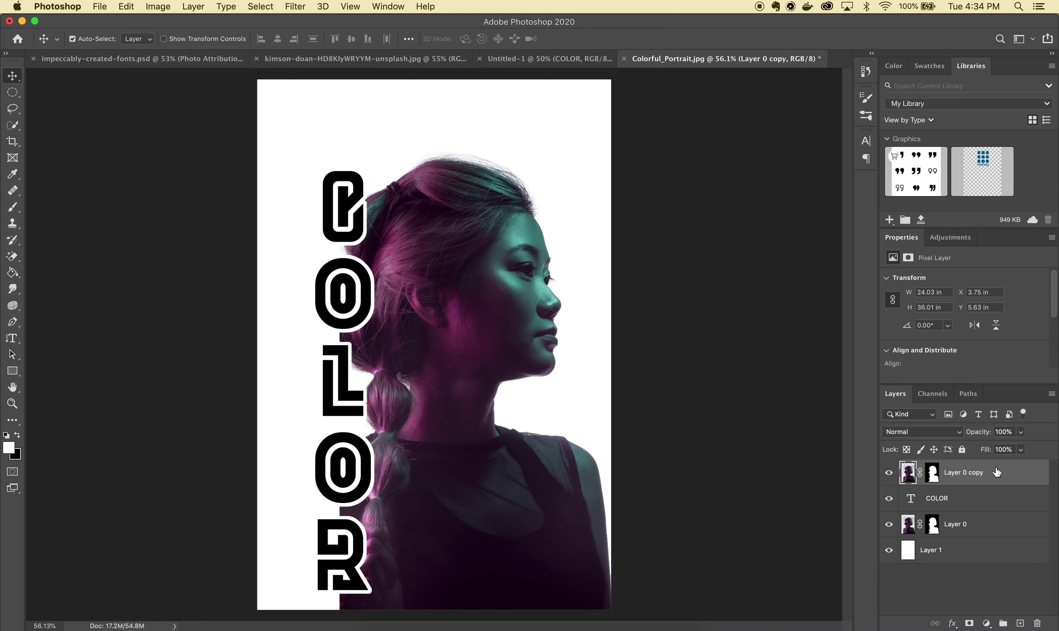
- Delete the layer mask from Layer 0 copy and clip the layer to the COLOR text
click(933, 473)
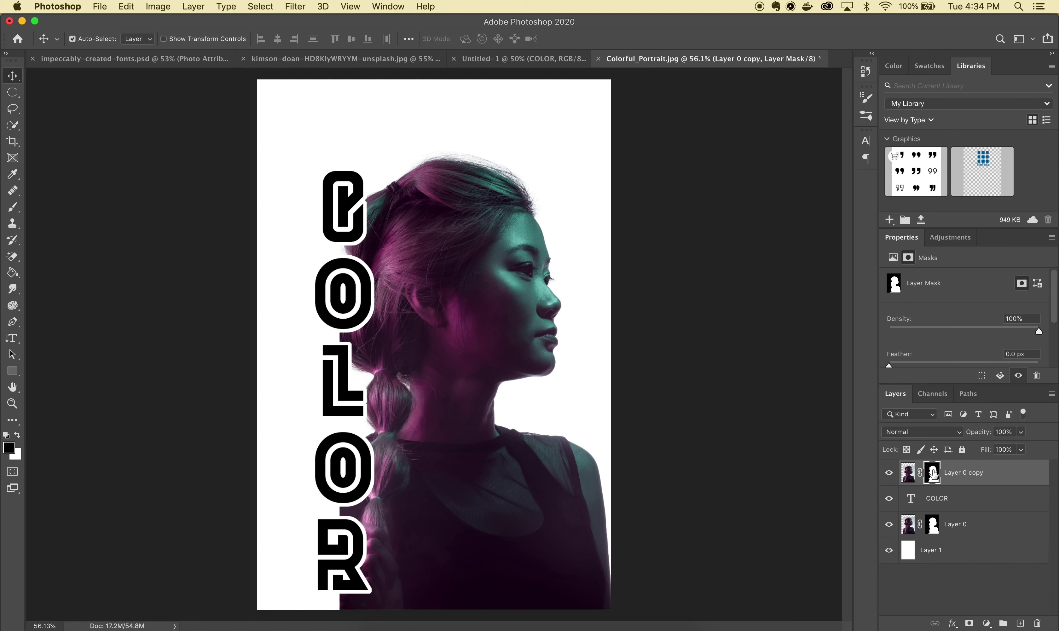
right_click(934, 474)
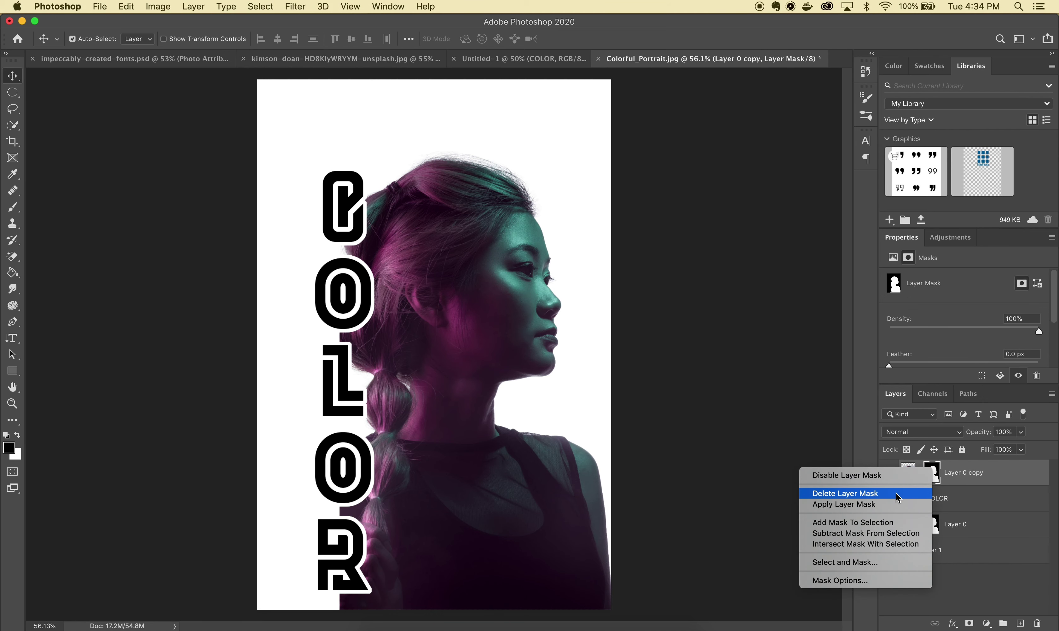
click(877, 494)
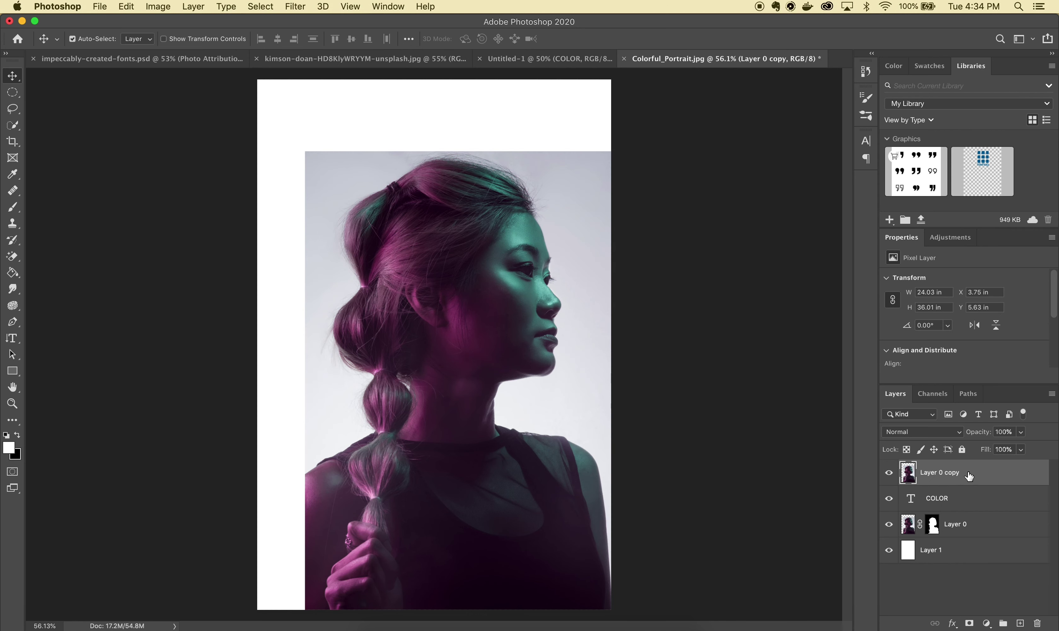
right_click(973, 474)
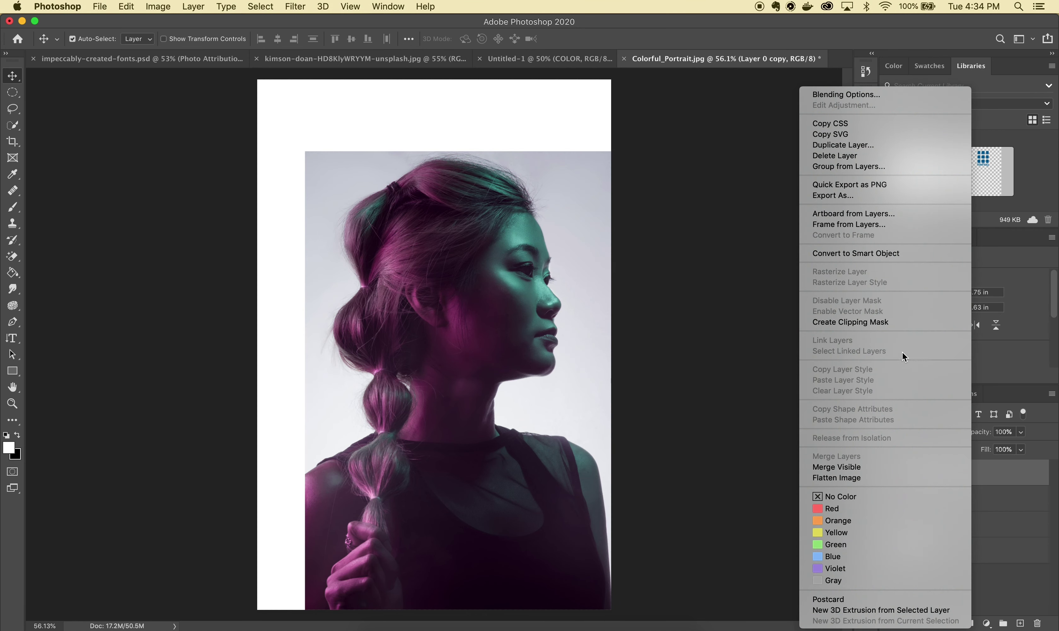
click(881, 324)
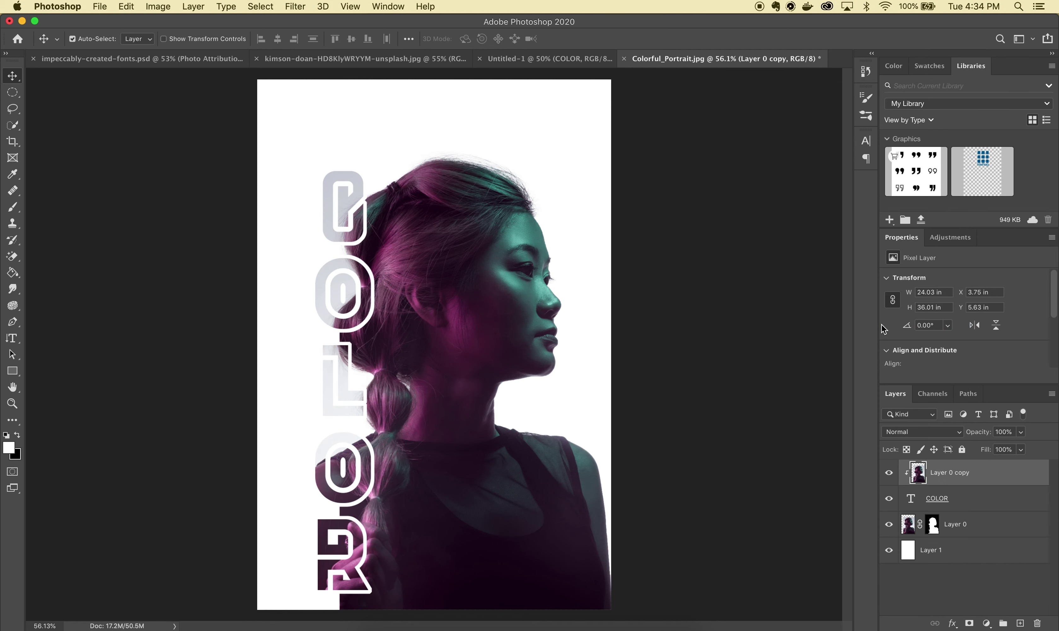